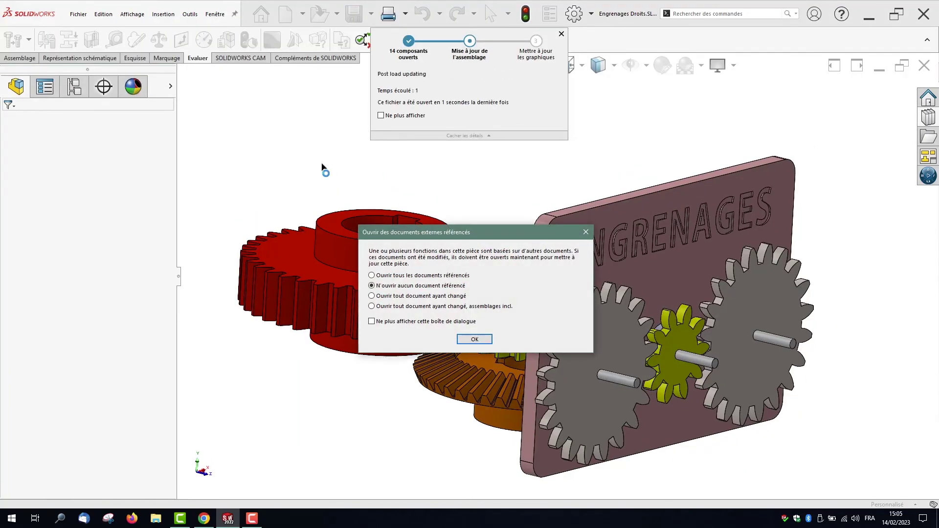
Open the Engrenages Droits assembly without opening any of its referenced external documents.
left_click(466, 338)
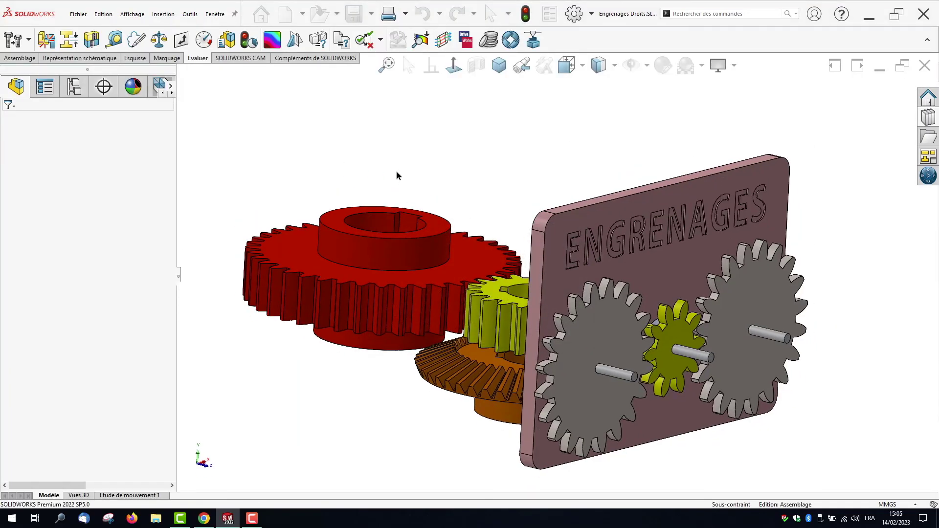
scroll(650, 277, "up", 5)
scroll(651, 277, "down", 6)
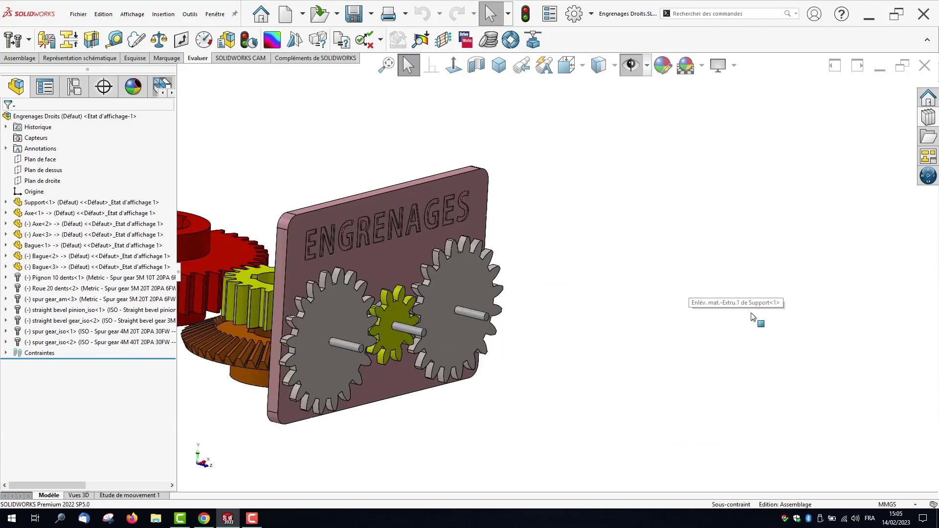
Insert an ISO helical gear from the Toolbox library beside the support plate, keeping module 3.
left_click(928, 120)
left_click_drag(767, 273, 641, 248)
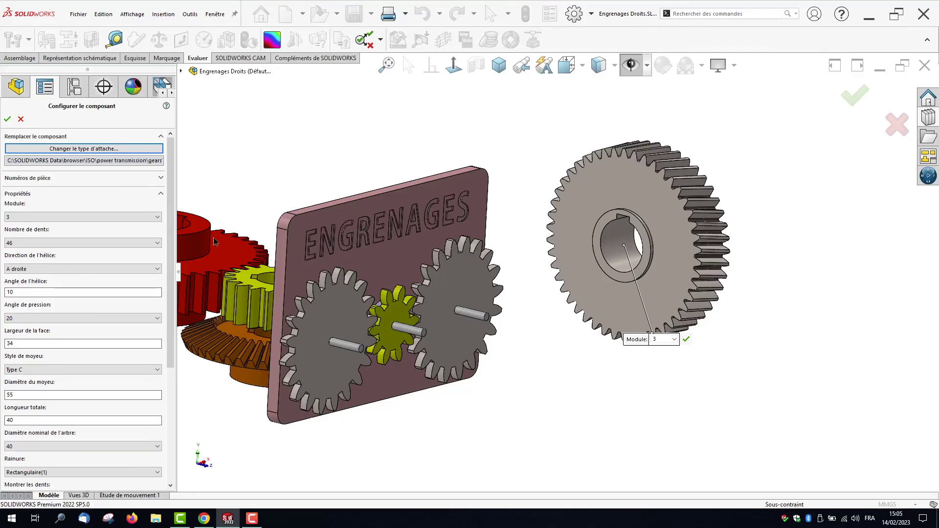
left_click(25, 218)
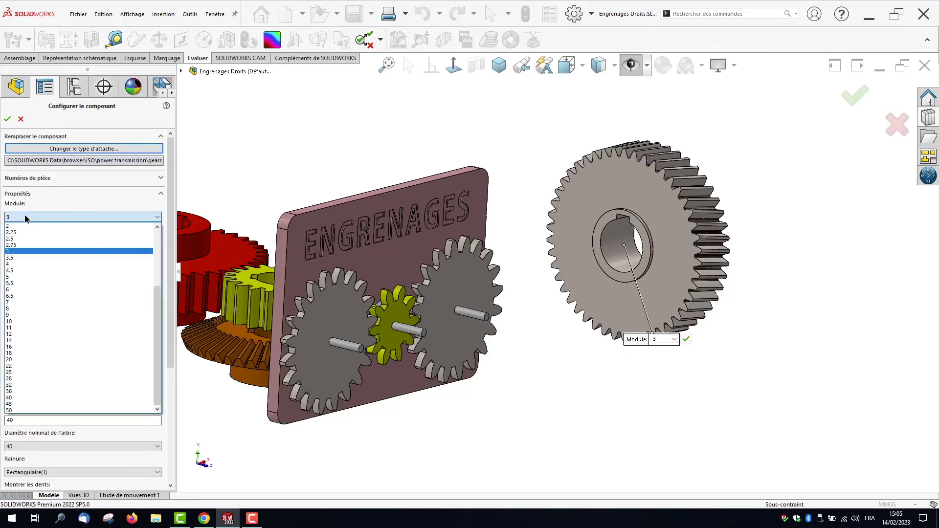
left_click(26, 251)
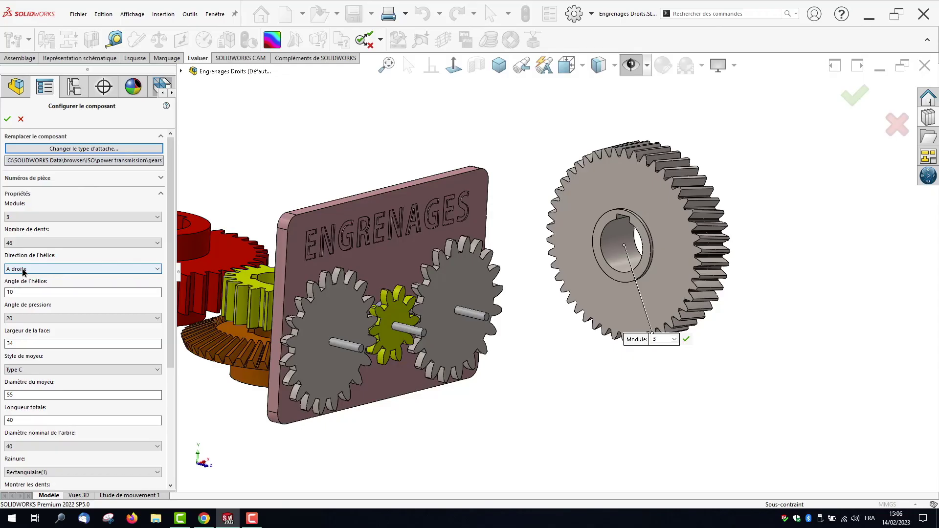
Try a helix angle of 45 on the helical gear, and set it to 15.
left_click(22, 291)
type("45")
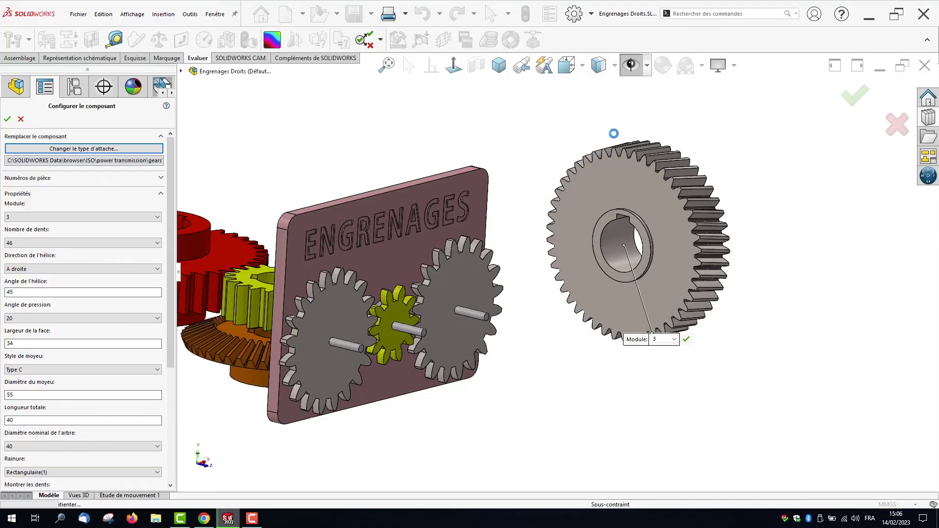
middle_click_drag(699, 201, 686, 220)
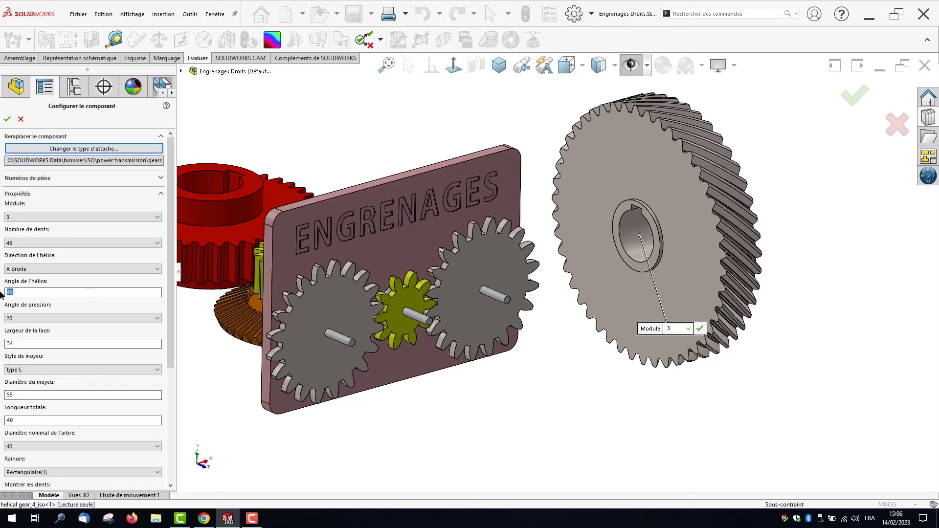
type("15")
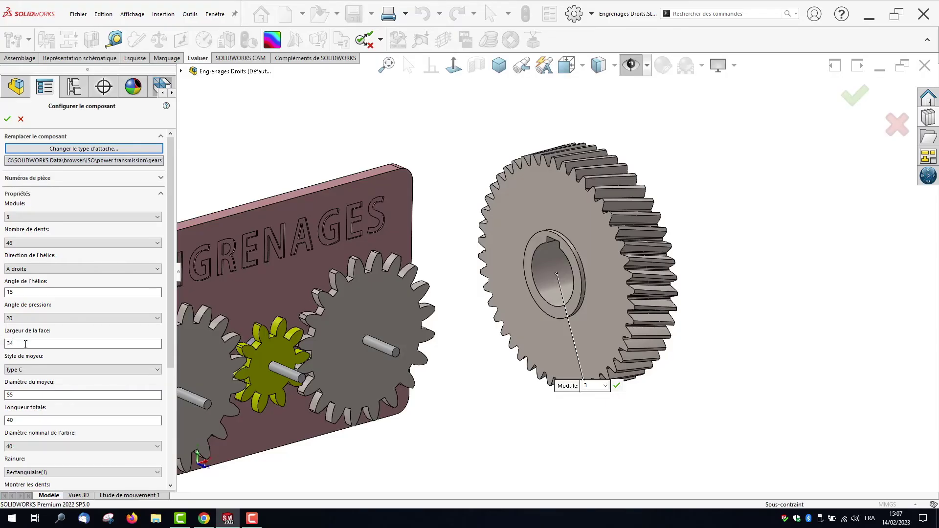
Try hub styles Type A, Type B and Type C in turn on the helical gear and compare their shapes.
left_click(17, 374)
left_click(21, 378)
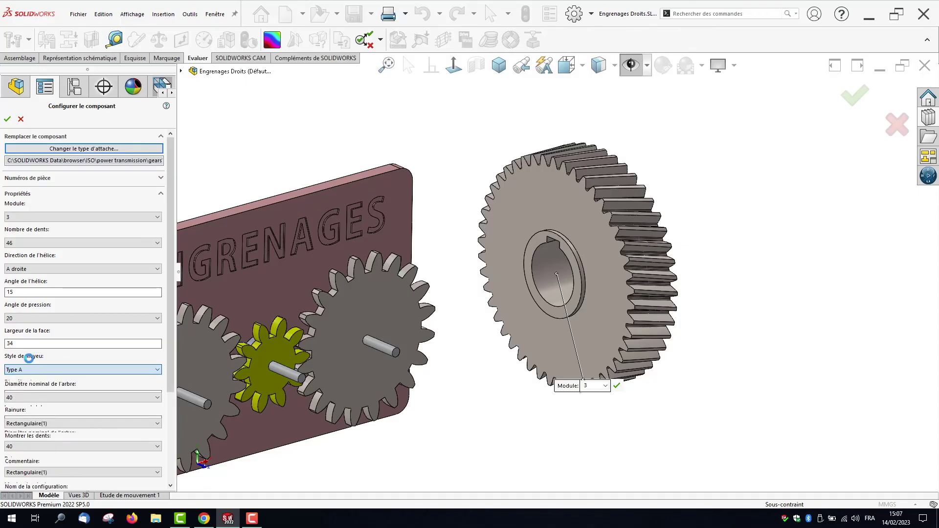
mouse_move(579, 255)
middle_mouse_down()
mouse_move(507, 257)
mouse_move(581, 255)
mouse_move(570, 253)
middle_mouse_up()
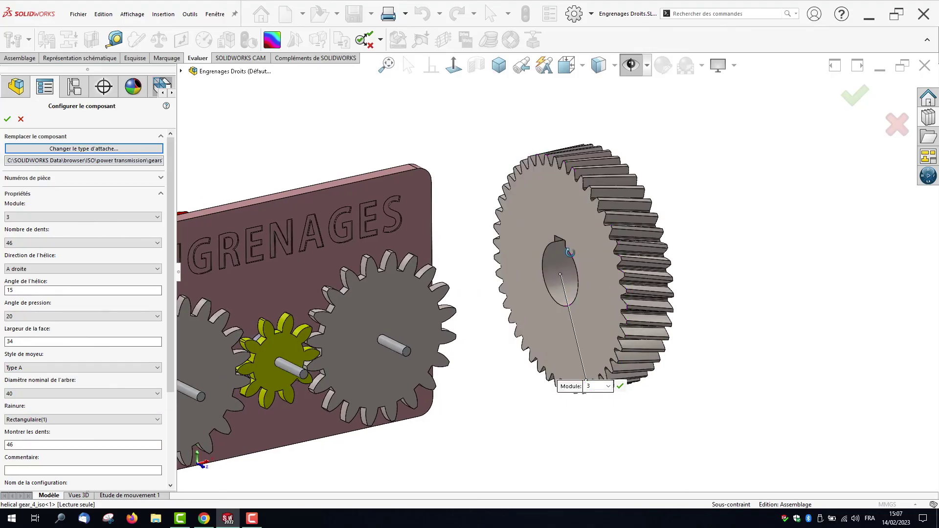
left_click(22, 368)
left_click(22, 386)
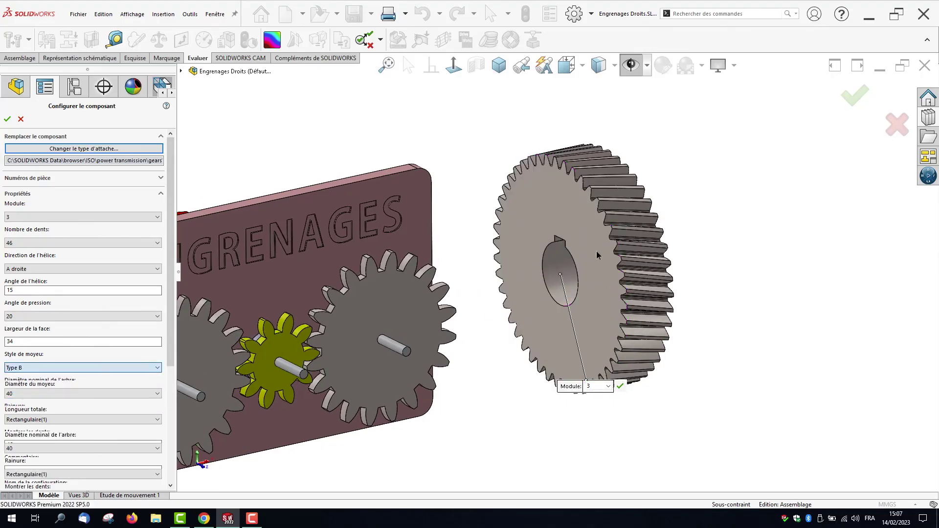
middle_click_drag(578, 285, 497, 314)
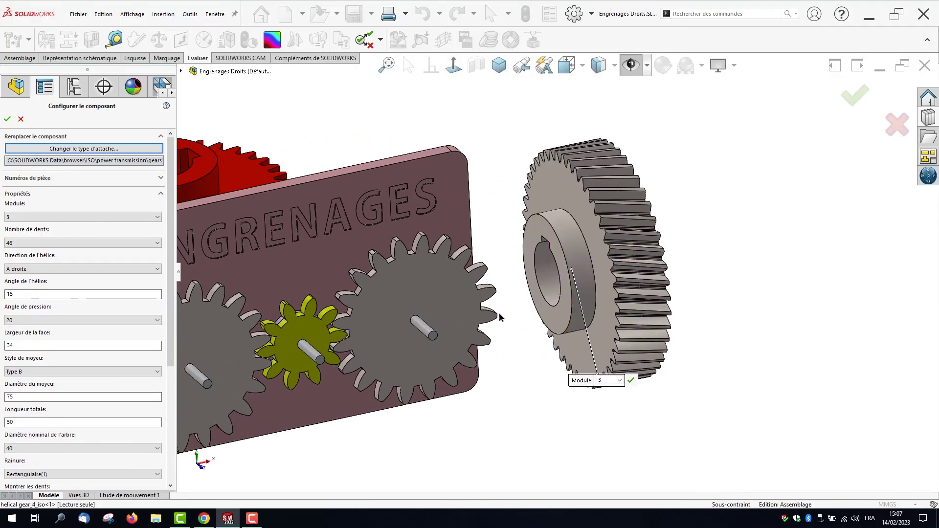
left_click(15, 372)
left_click(16, 394)
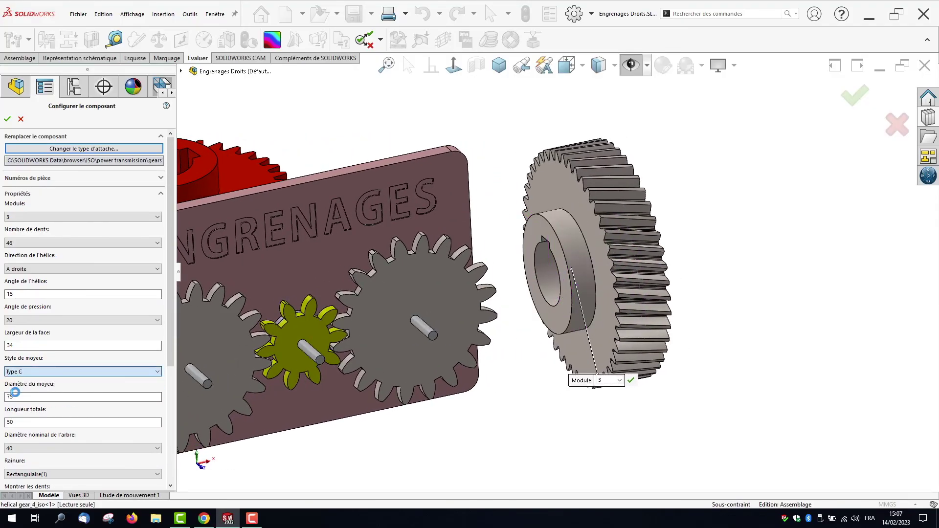
middle_click_drag(671, 180, 650, 197)
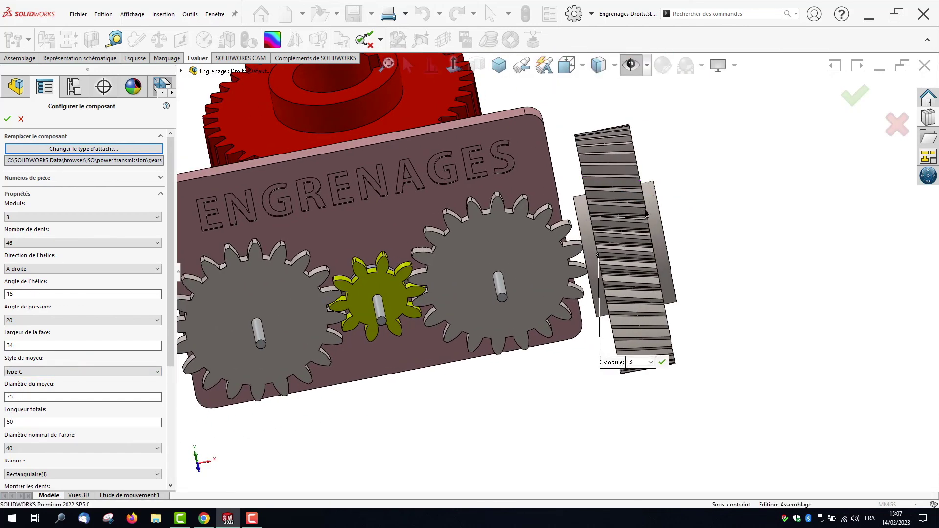
middle_click_drag(621, 239, 628, 232)
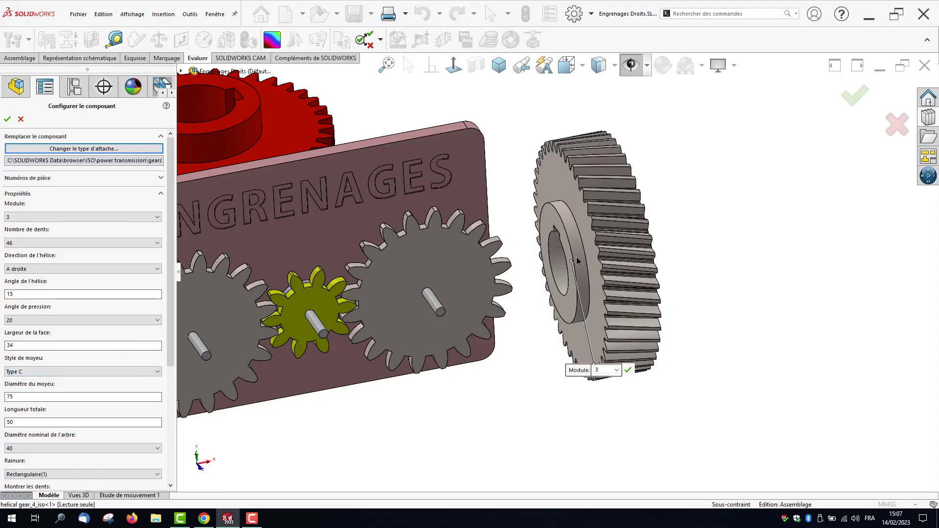
Set the helical gear's hub style to Type B.
left_click(30, 372)
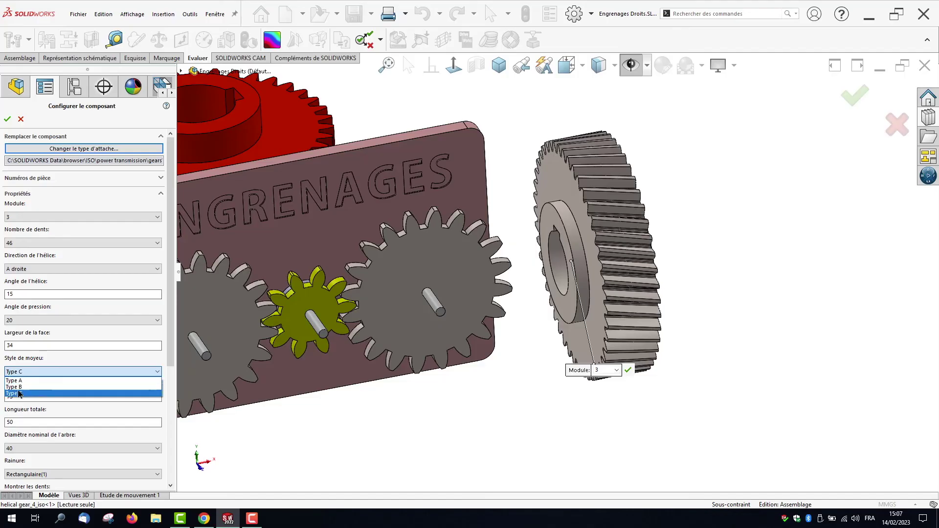
left_click(22, 384)
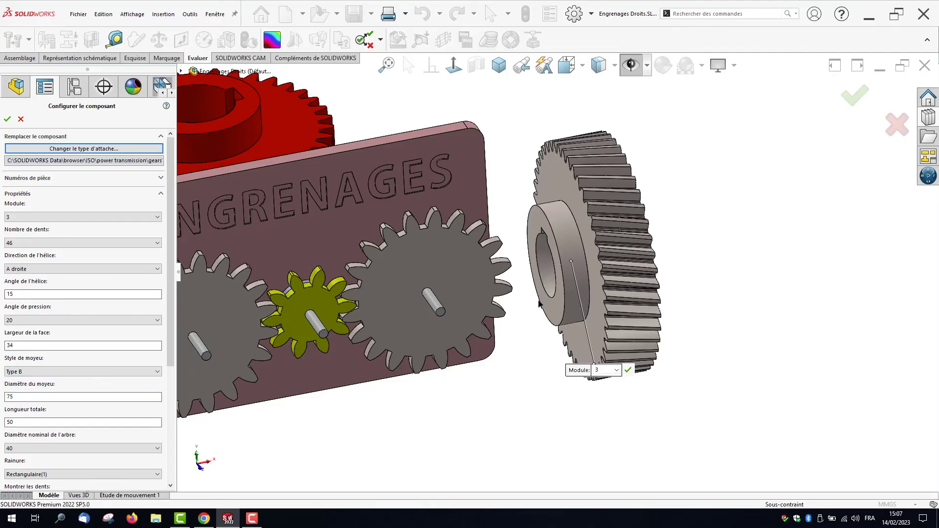
mouse_move(594, 248)
middle_mouse_down()
mouse_move(574, 252)
mouse_move(587, 251)
middle_mouse_up()
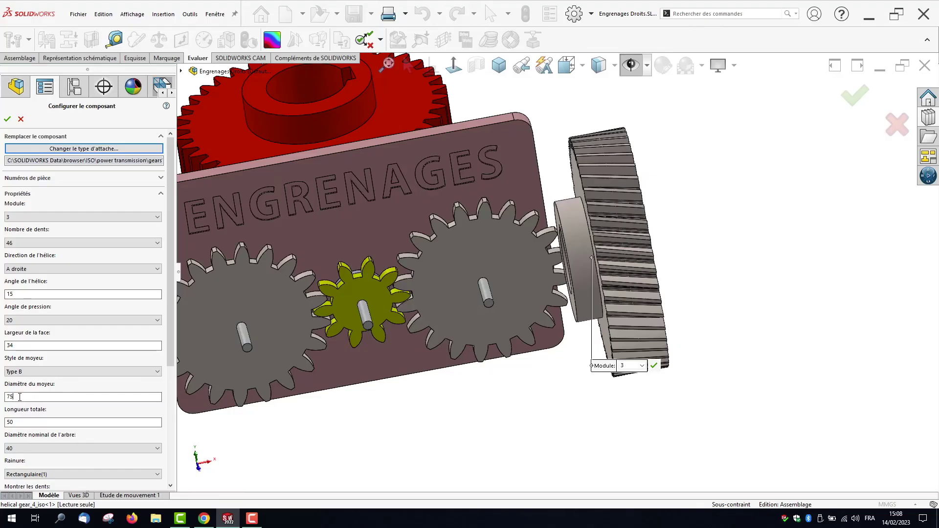
Set the helical gear's hub diameter to 57 and its overall length to 35.
left_click_drag(20, 397, 2, 395)
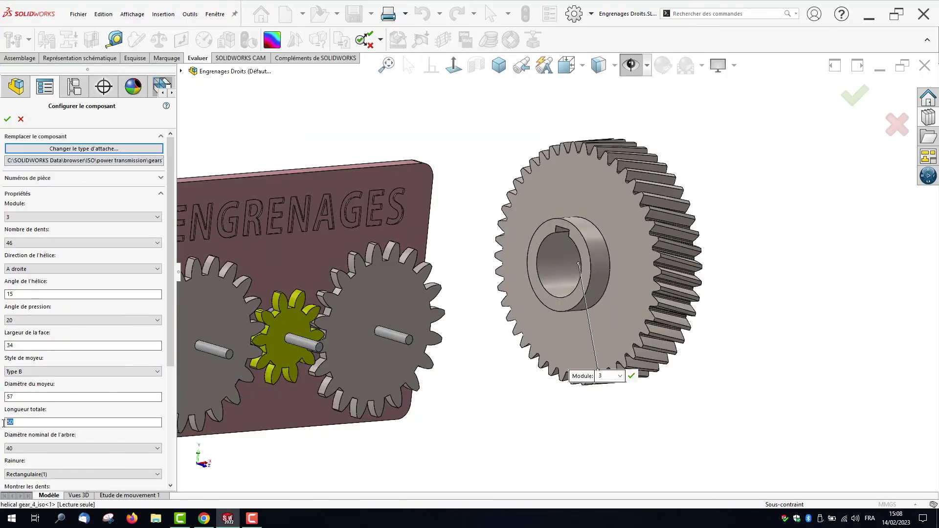
middle_click_drag(874, 146, 768, 141)
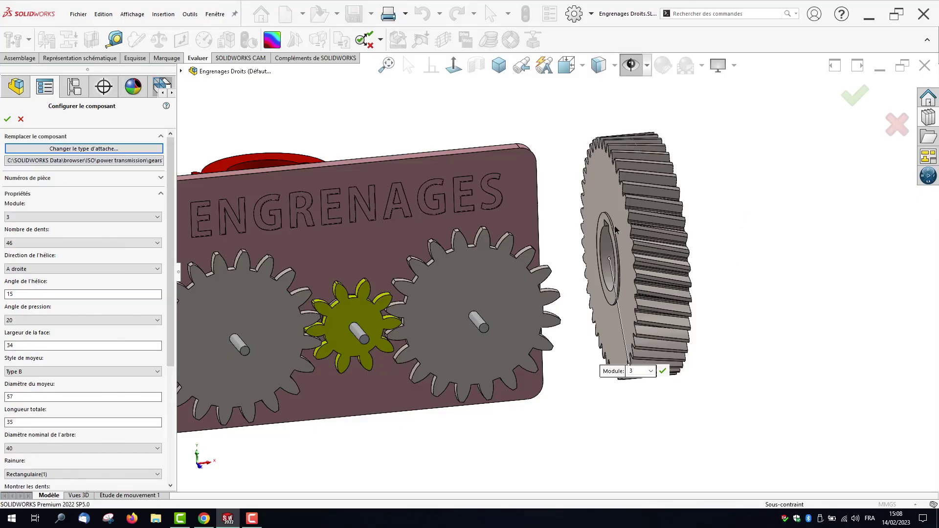
scroll(614, 227, "down", 5)
scroll(581, 293, "up", 5)
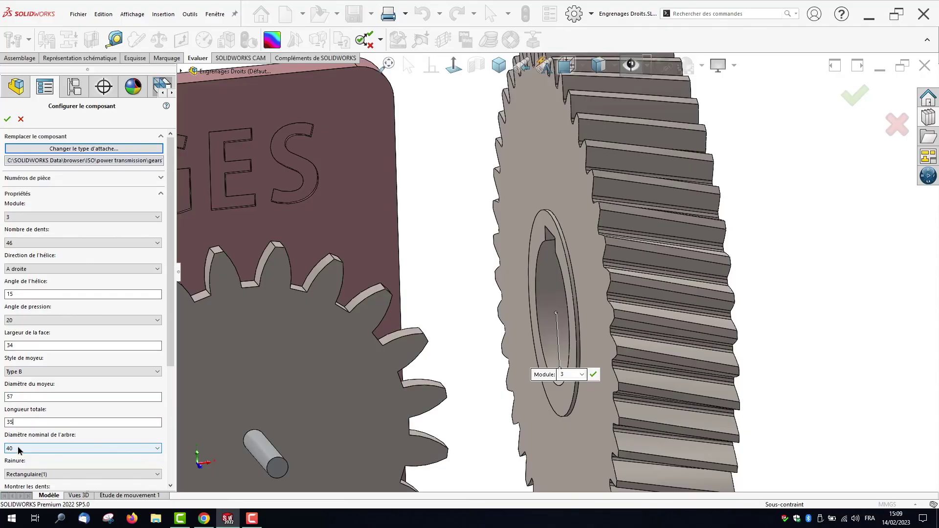
Keep the nominal shaft diameter at 40 and the keyway as Rectangulaire(1), and inspect the keyway in the bore.
left_click(14, 448)
left_click(15, 449)
scroll(86, 428, "down", 5)
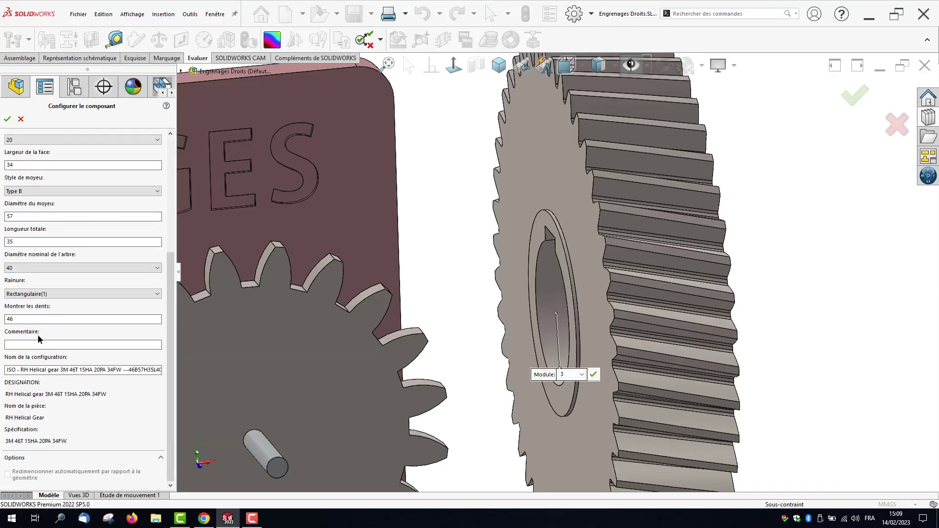
left_click(28, 294)
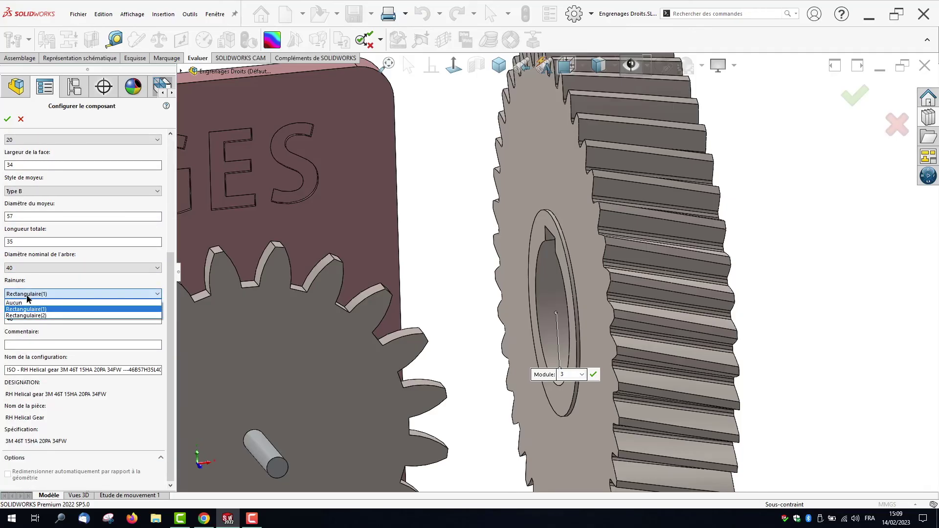
left_click(25, 310)
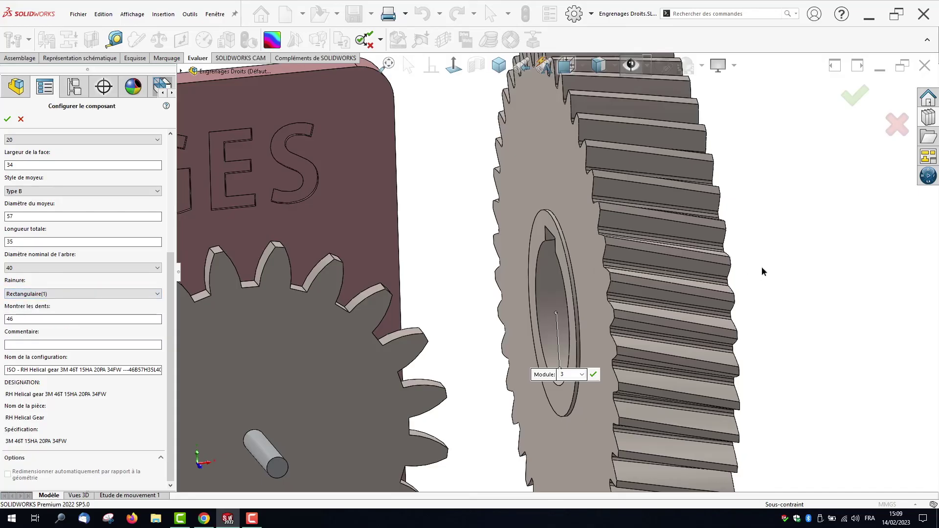
scroll(762, 266, "up", 1)
middle_click_drag(573, 287, 636, 274)
scroll(514, 278, "down", 3)
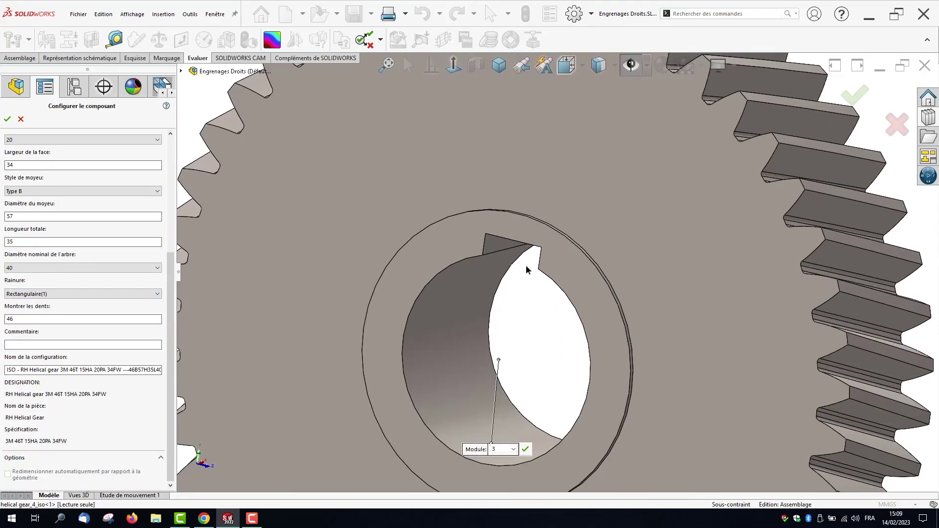
scroll(509, 305, "up", 4)
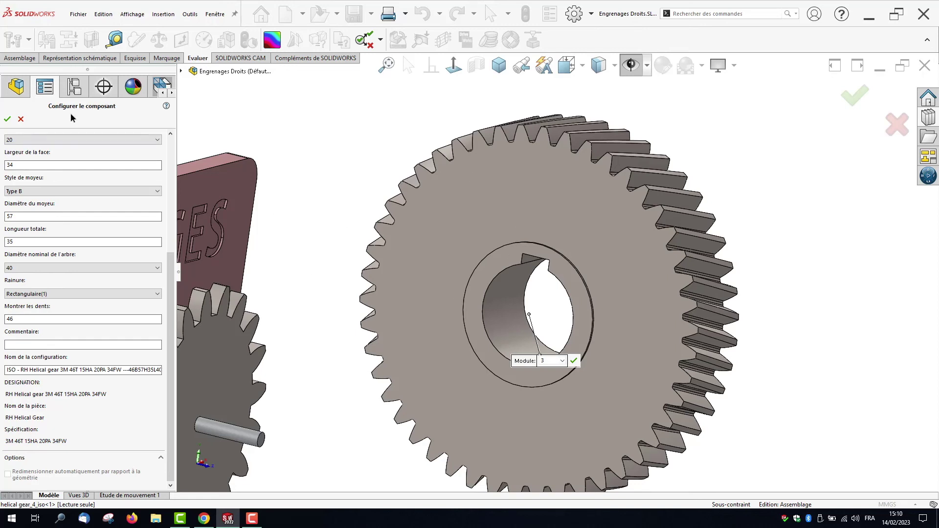
Accept the helical gear configuration and end the insertion without placing additional copies.
left_click(7, 119)
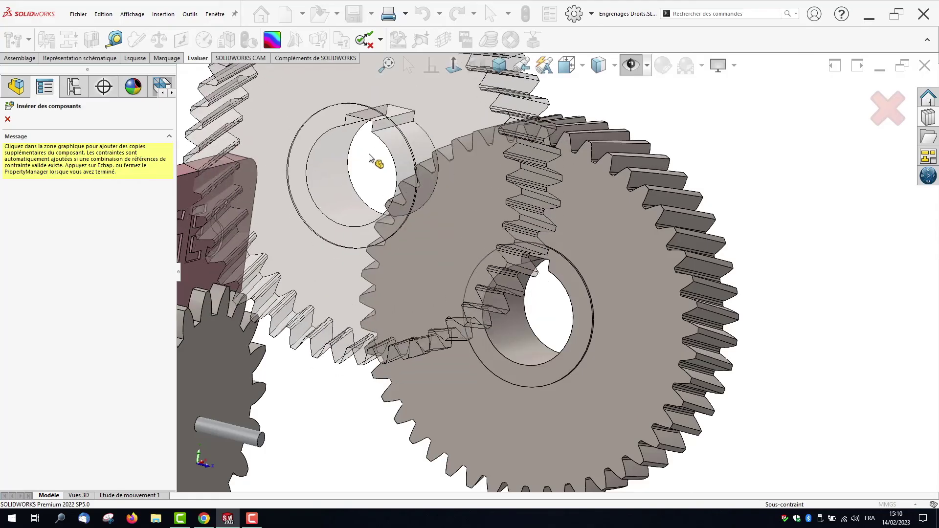
left_click(7, 118)
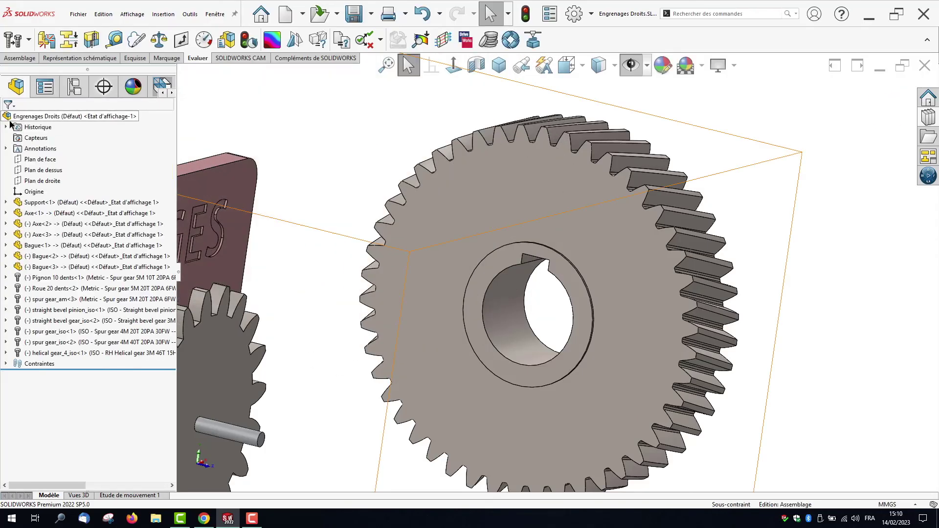
scroll(530, 329, "up", 2)
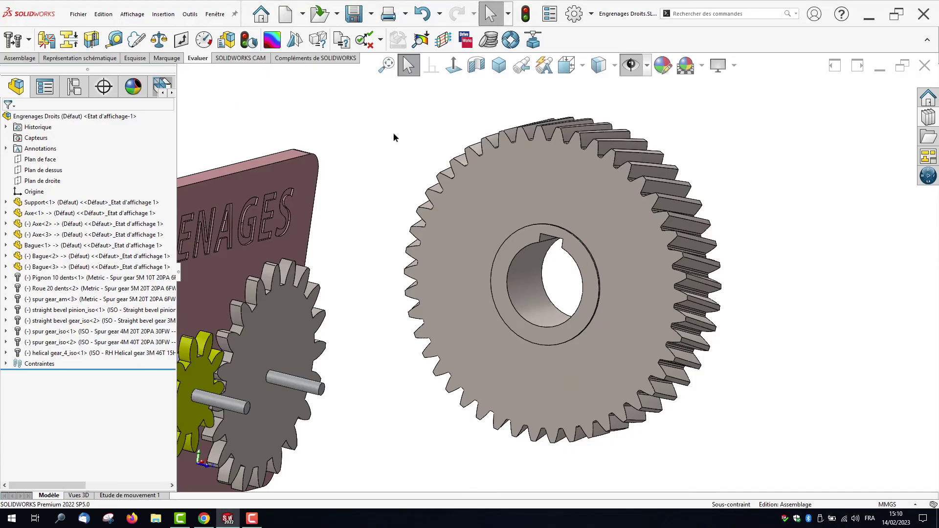
middle_click_drag(667, 262, 528, 277)
Hide the support plate, the three Axe shafts and the three Bague rings.
left_click(56, 202)
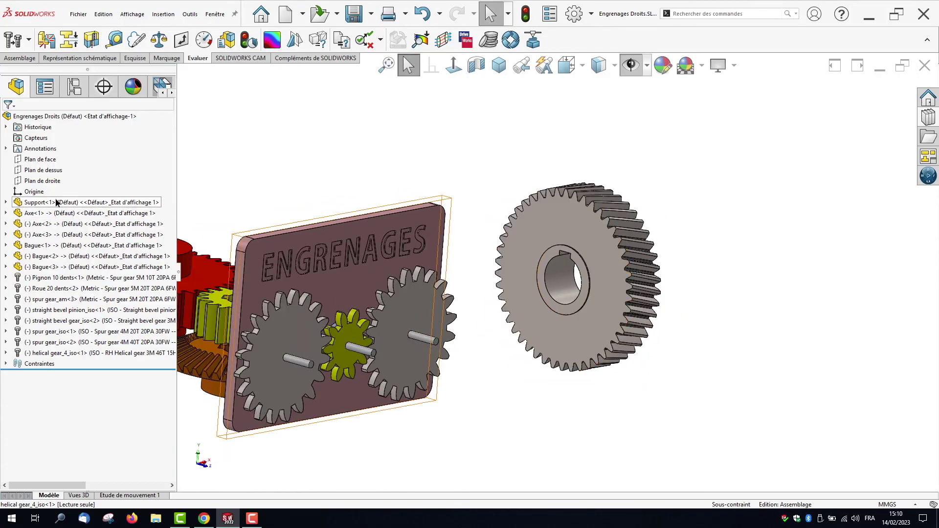
left_click(56, 202)
left_click(36, 269, "shift")
right_click(36, 270)
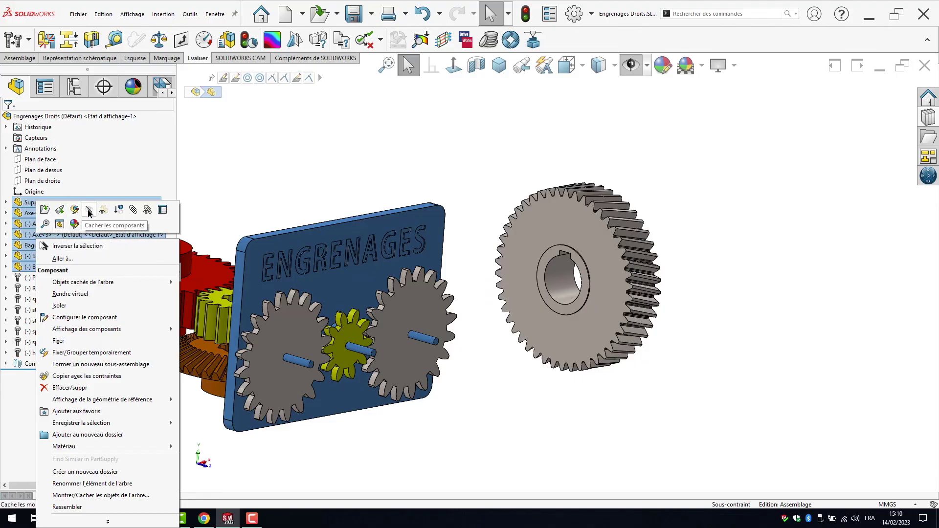
left_click(60, 224)
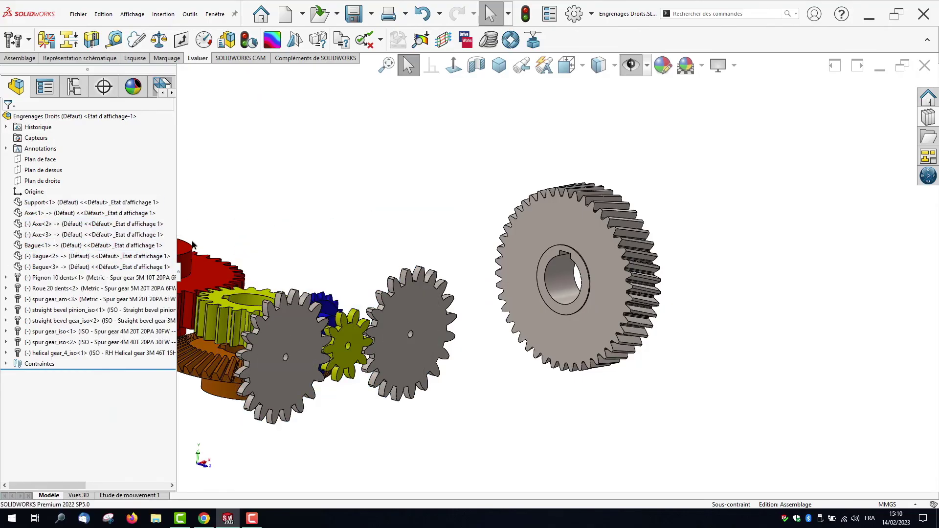
Hide all the other gears, from Pignon 10 dents<1> through spur gear_iso<2>, leaving only the helical gear displayed.
left_click(37, 278)
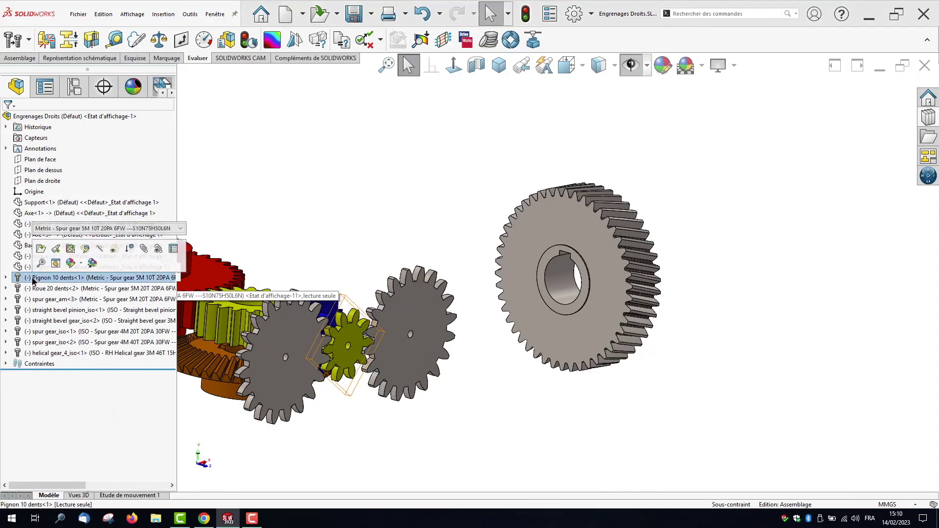
left_click(32, 342, "shift")
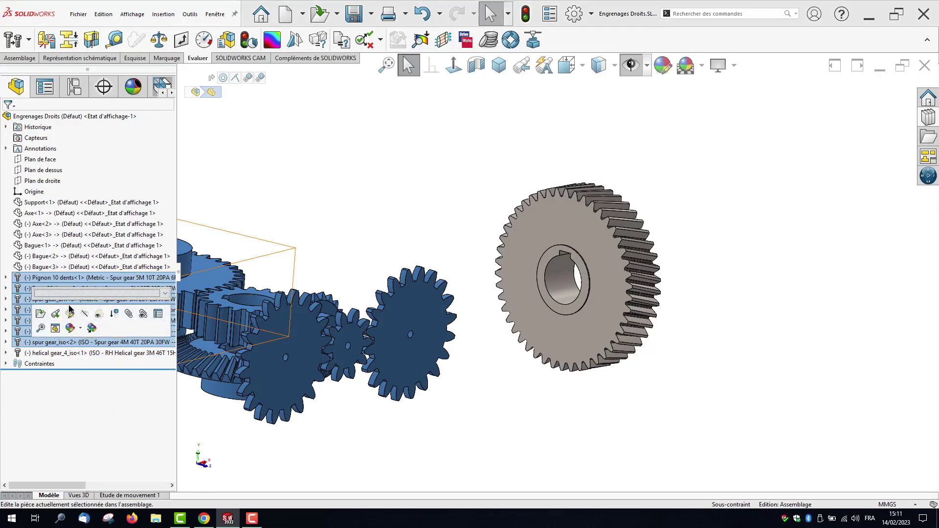
left_click(100, 315)
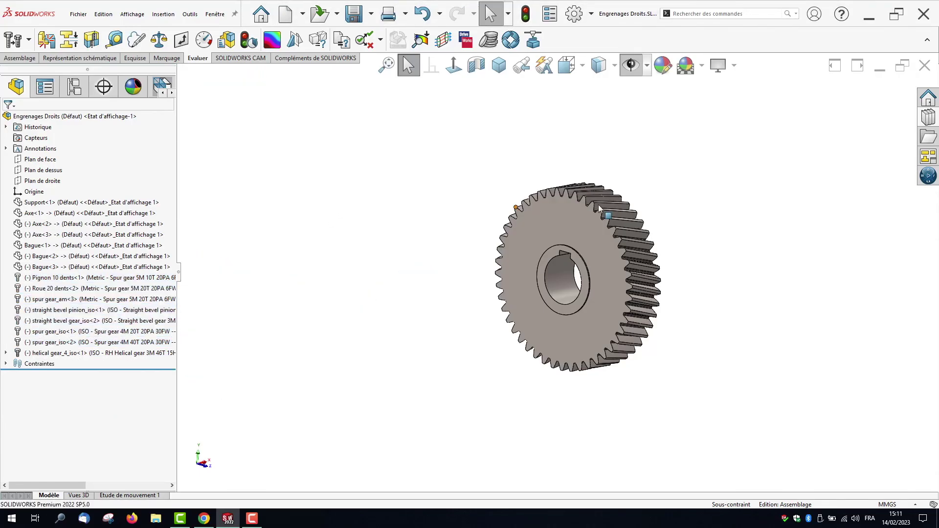
Open the helical gear_4_iso part from the assembly in its own window, accepting the read-only notice.
scroll(641, 243, "down", 3)
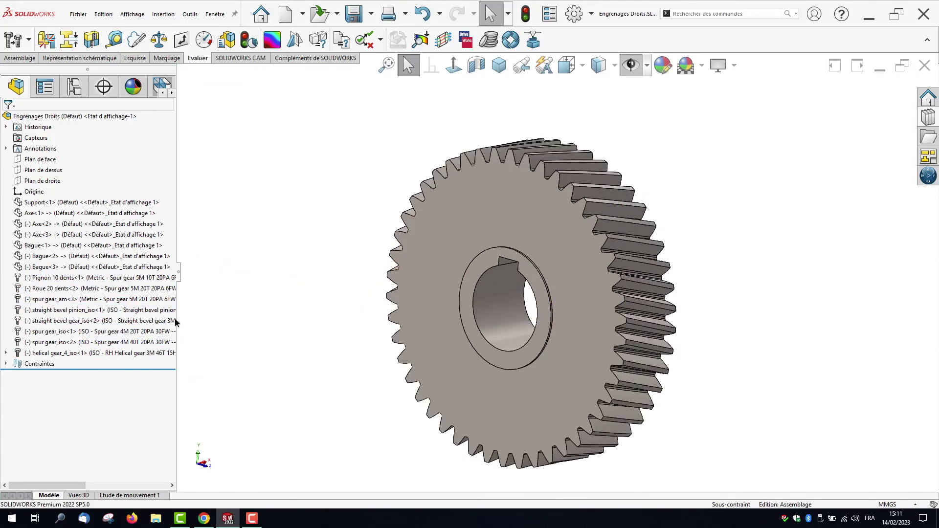
left_click(41, 355)
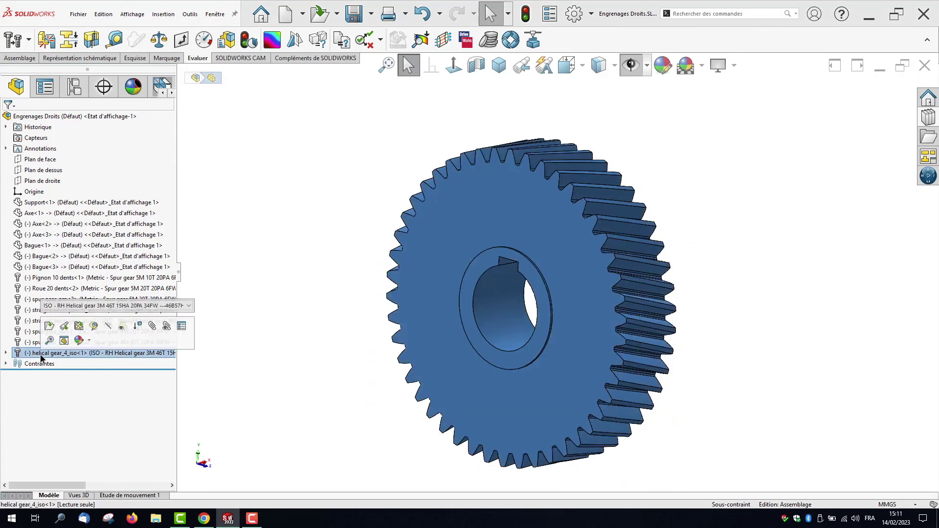
left_click(49, 326)
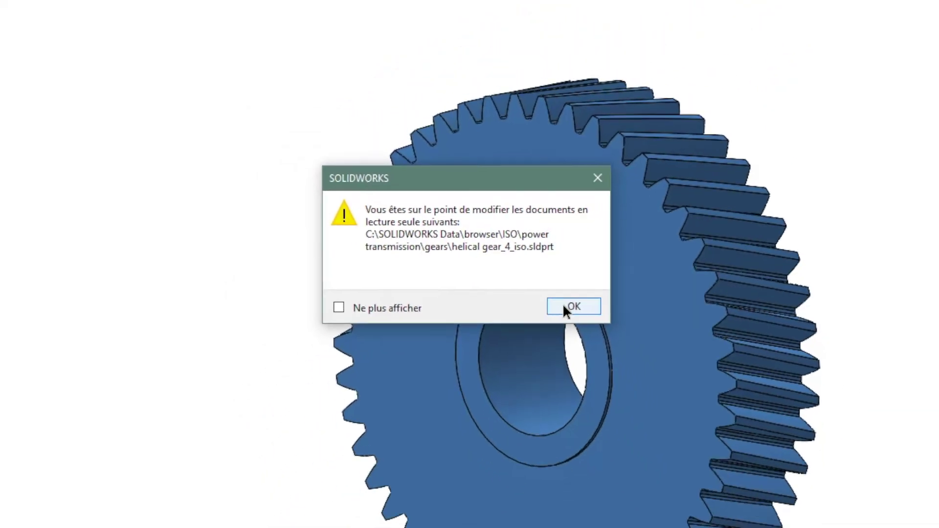
left_click(636, 358)
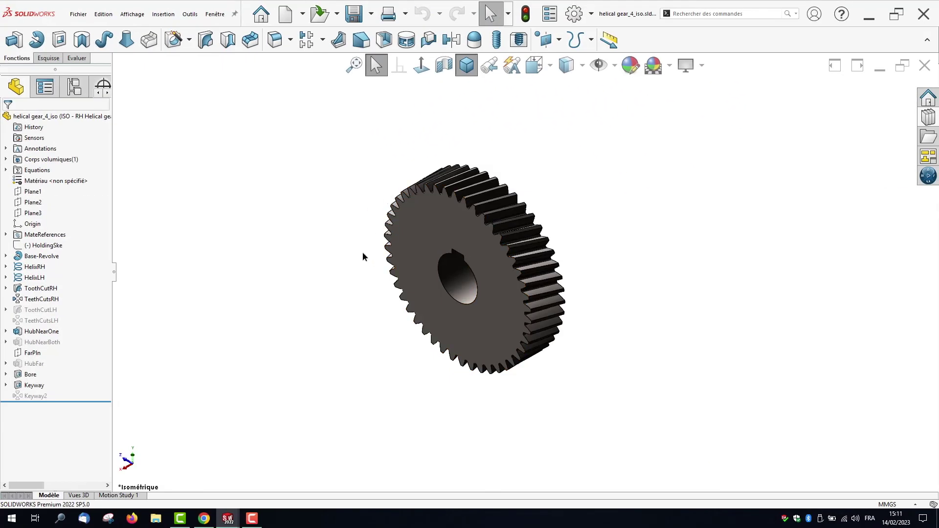
Open the BasProSke sketch under the gear's Base-Revolve feature for editing.
middle_click_drag(362, 252, 363, 201)
scroll(572, 251, "down", 2)
middle_click_drag(429, 265, 405, 244)
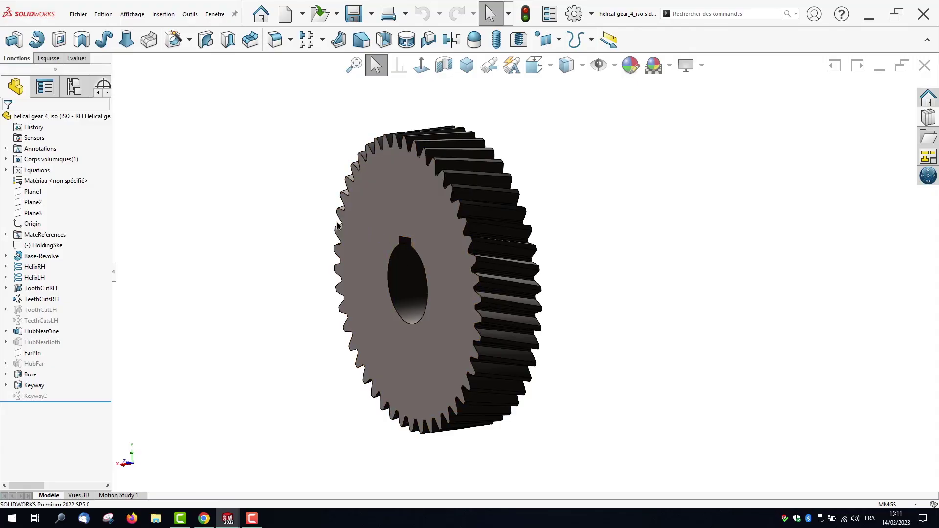
left_click(6, 256)
left_click(44, 267)
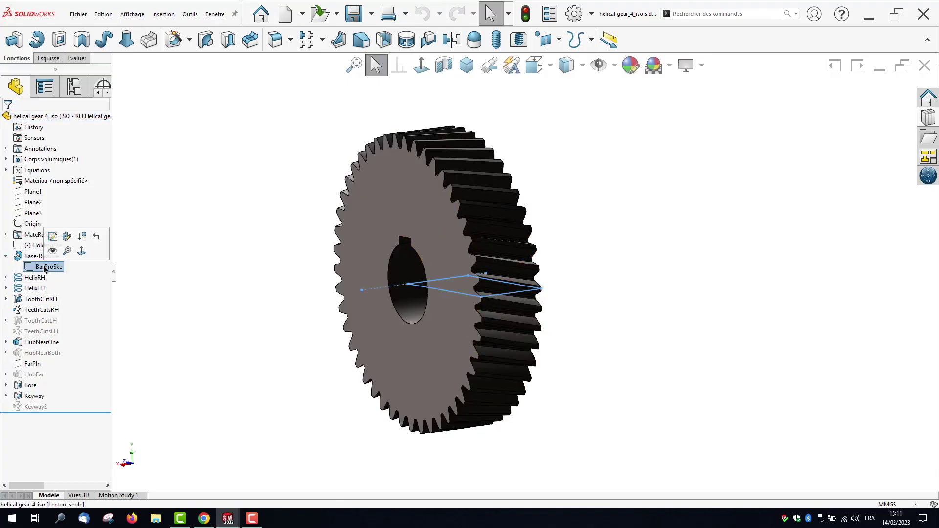
left_click(52, 236)
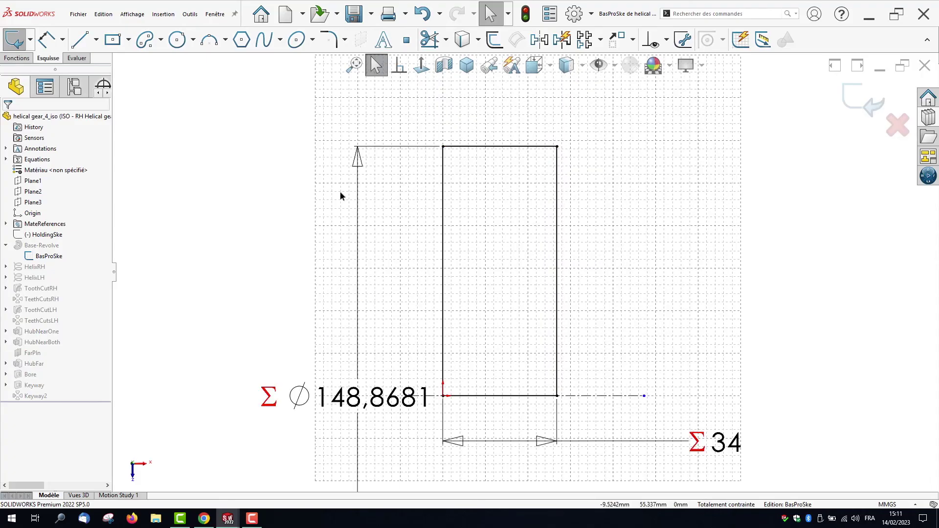
Sketch a slanted line about 7.3 mm long across the profile's upper corner opposite the origin side, joining the top and side edges.
left_click(80, 39)
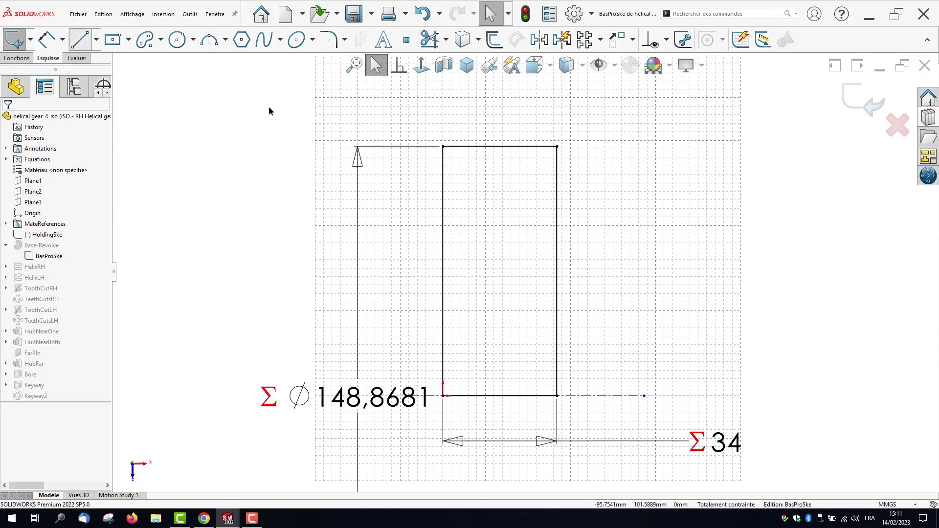
left_click(551, 147)
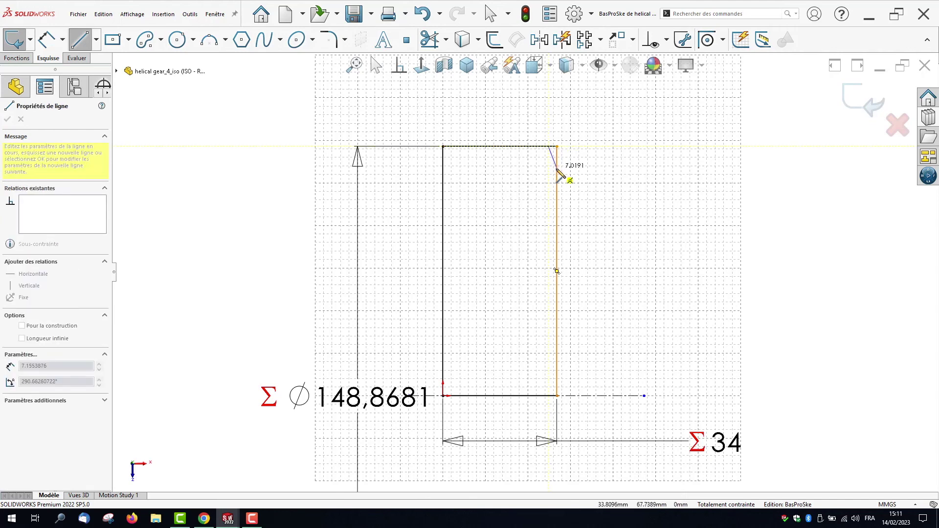
double_click(558, 170)
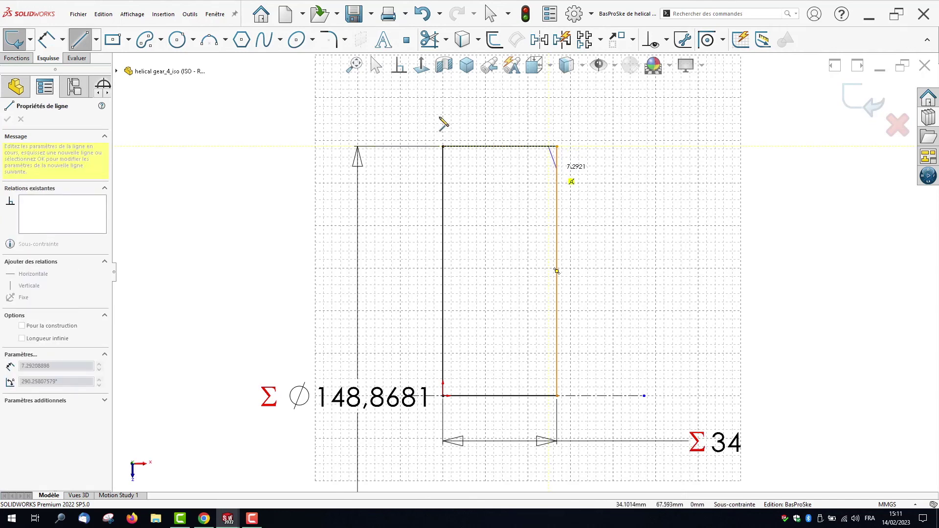
Dimension the slanted line's upper end 1.5 mm horizontally from the profile corner, turning off further read-only warnings.
left_click(48, 39)
scroll(557, 157, "down", 5)
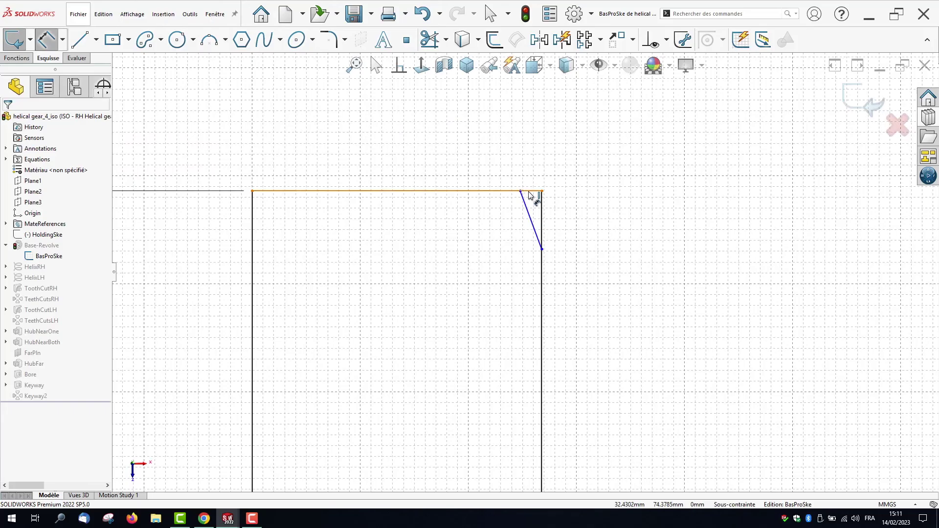
left_click(529, 192)
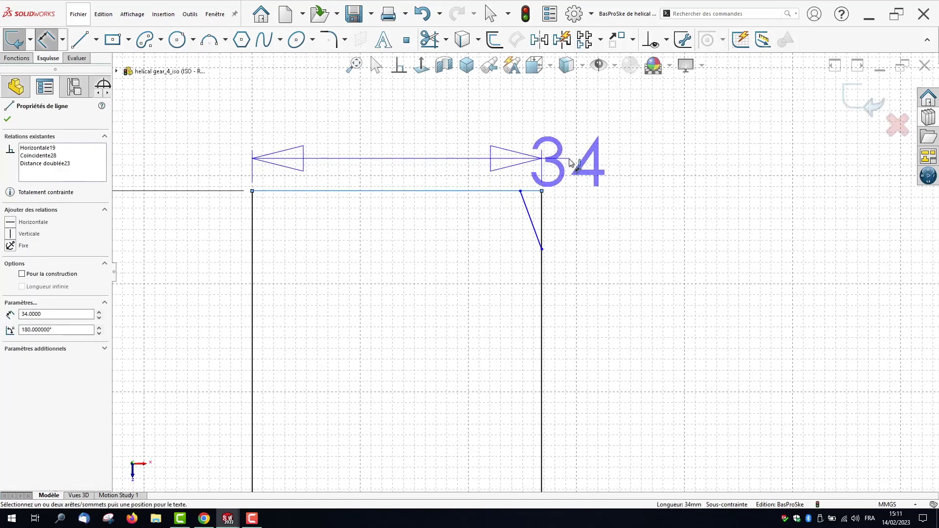
key("Escape")
left_click(520, 192)
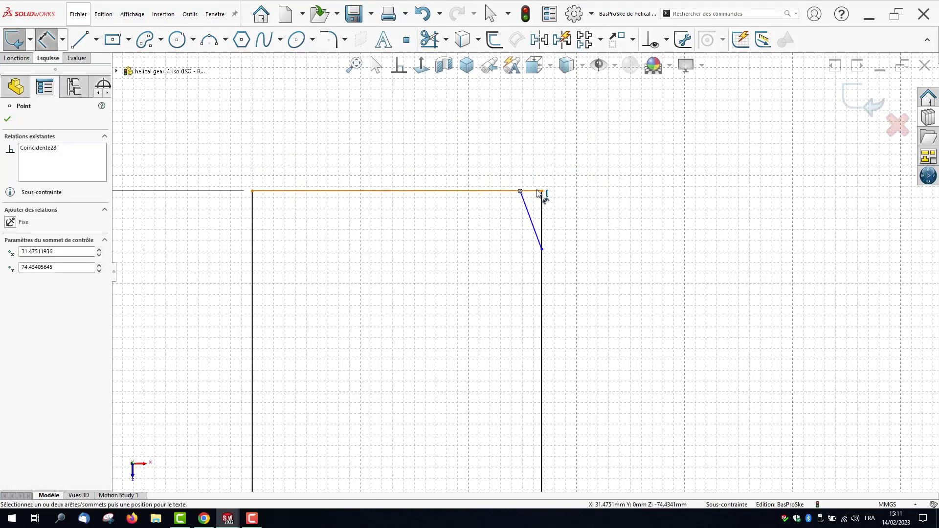
left_click(542, 192)
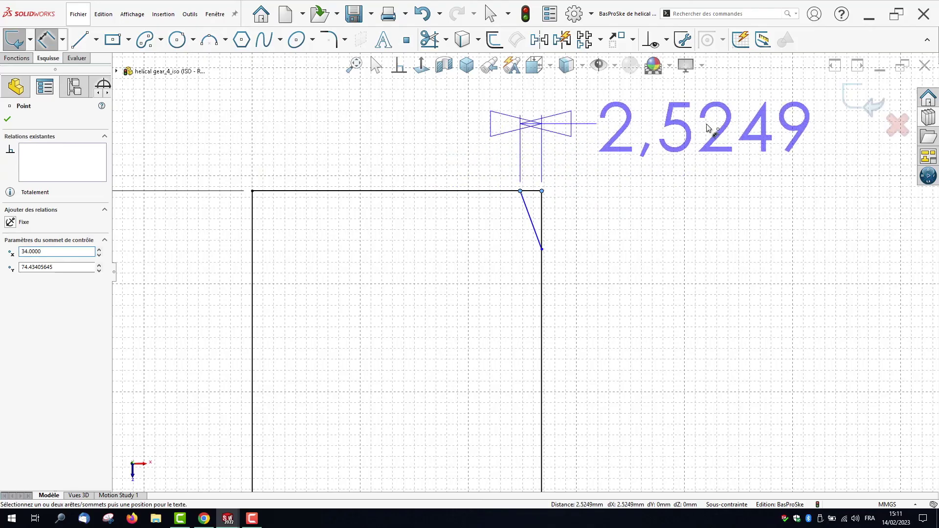
left_click(706, 128)
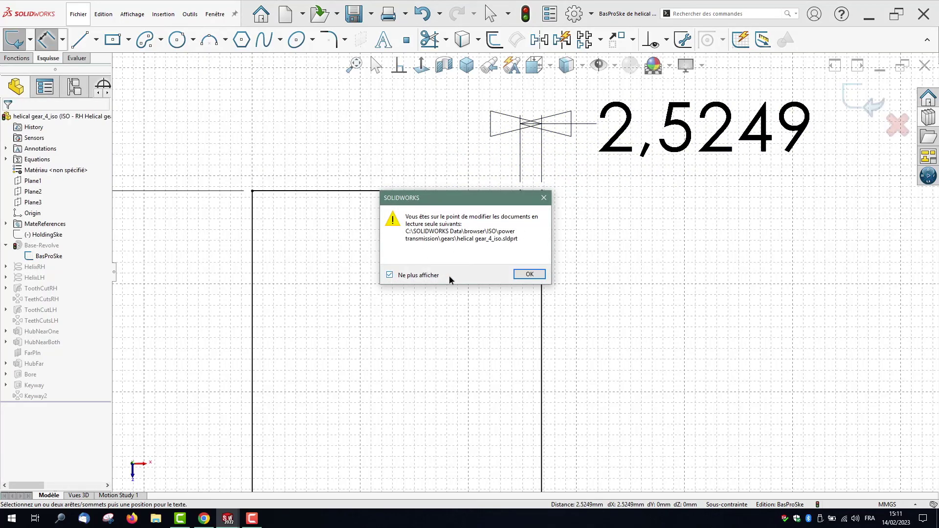
left_click(530, 274)
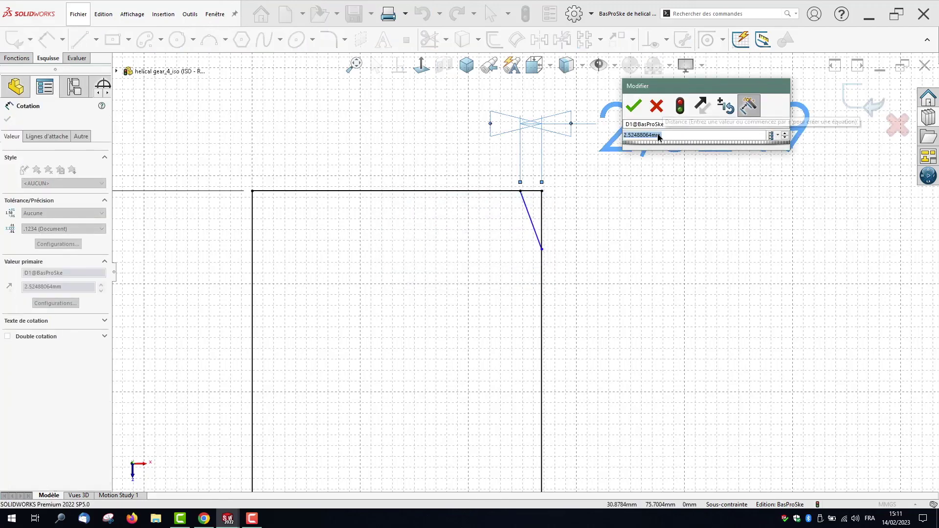
type("1.5")
left_click(630, 114)
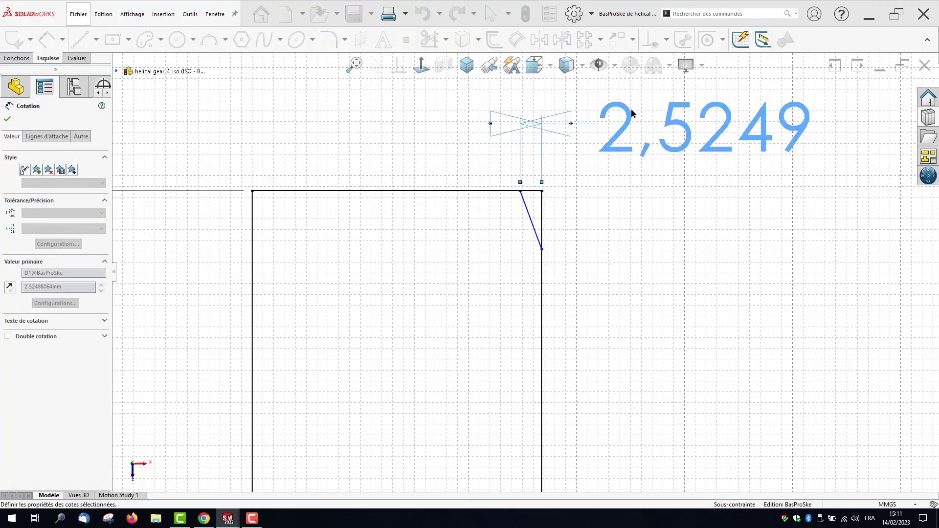
Dimension the vertical distance between the slanted line's two endpoints and set it to 7 mm.
left_click(529, 191)
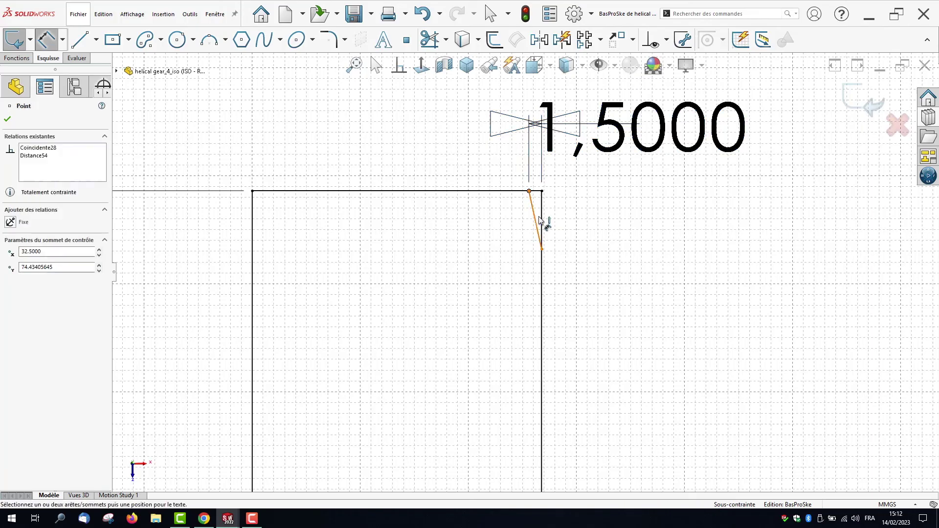
left_click(541, 249)
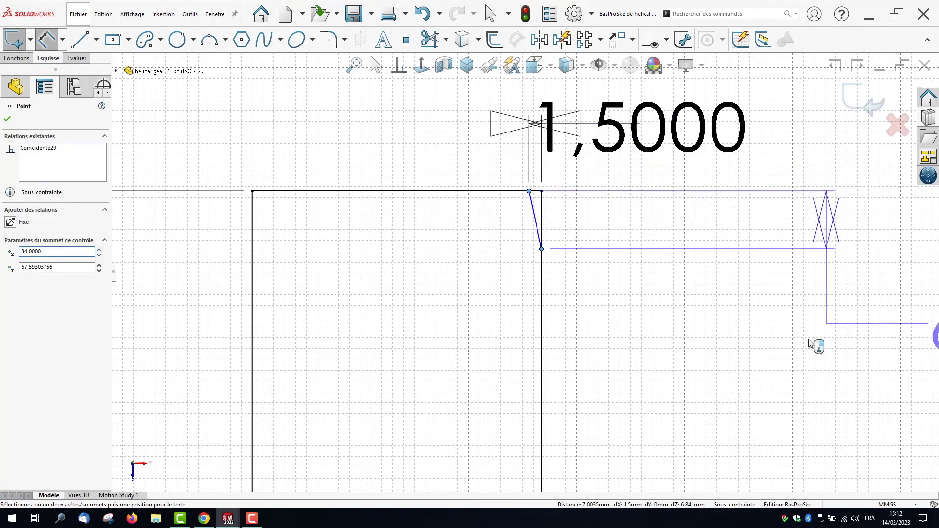
left_click(666, 318)
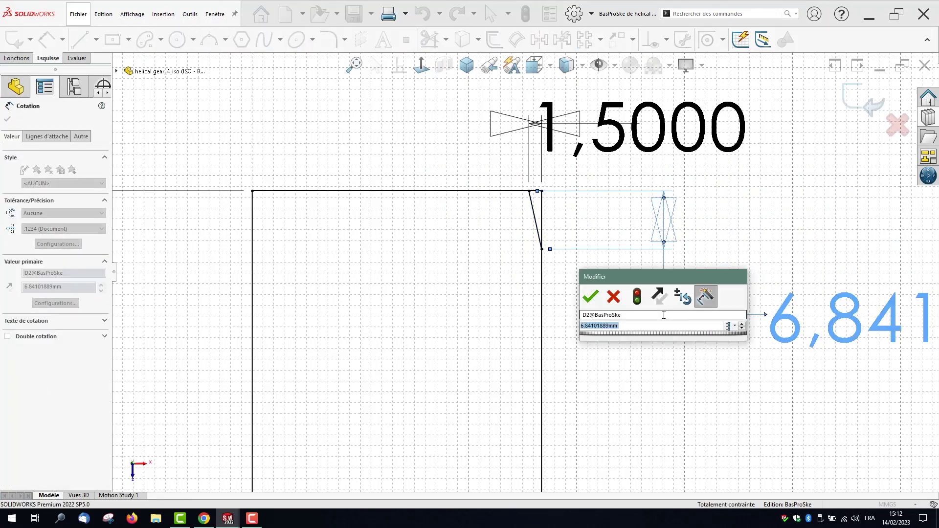
type("7")
key("Return")
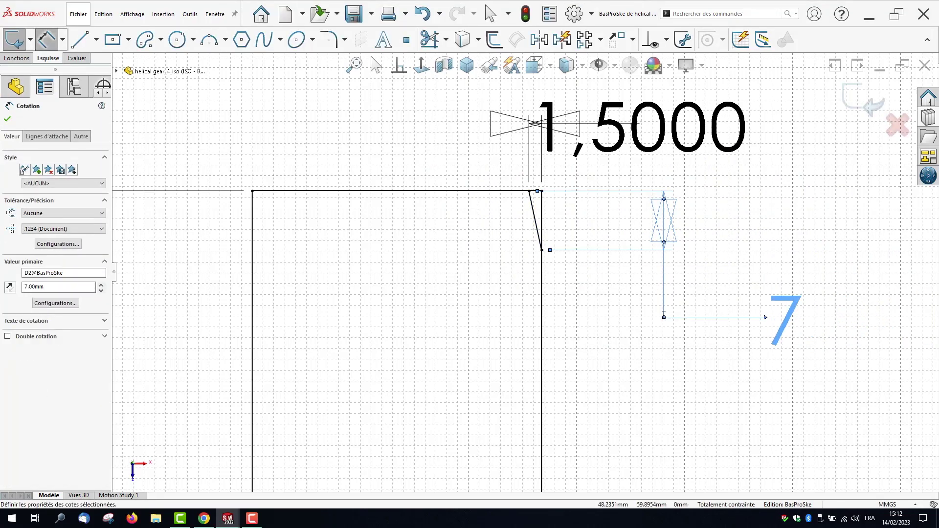
Trim away the corner segments of the top and side edges outside the slanted line.
left_click(425, 42)
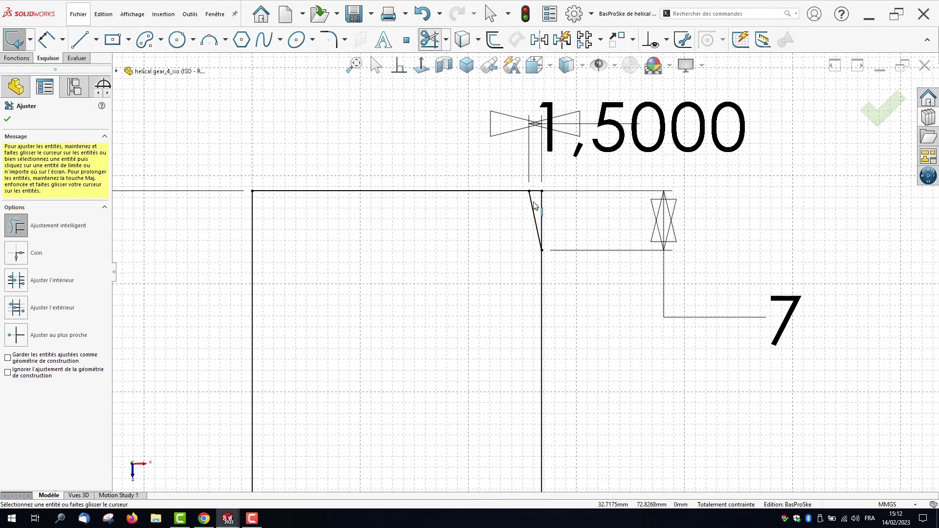
scroll(531, 184, "down", 3)
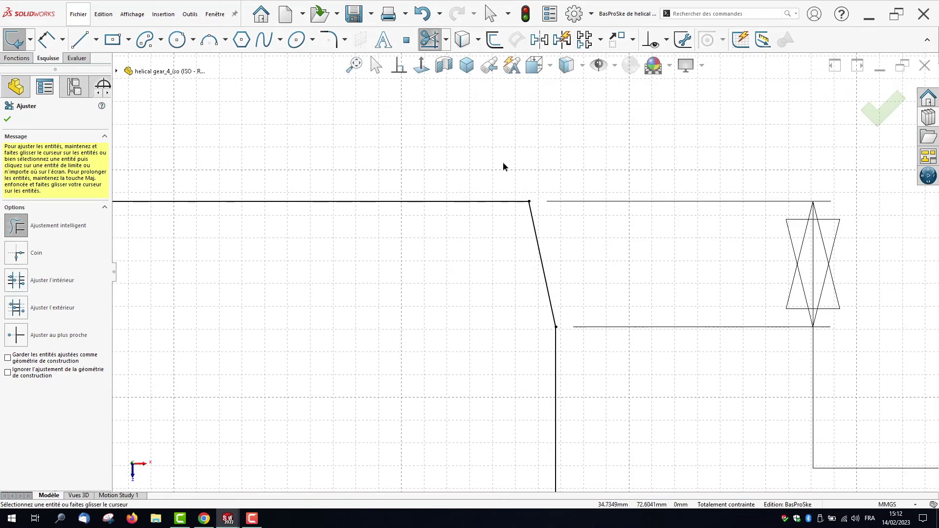
scroll(494, 180, "up", 5)
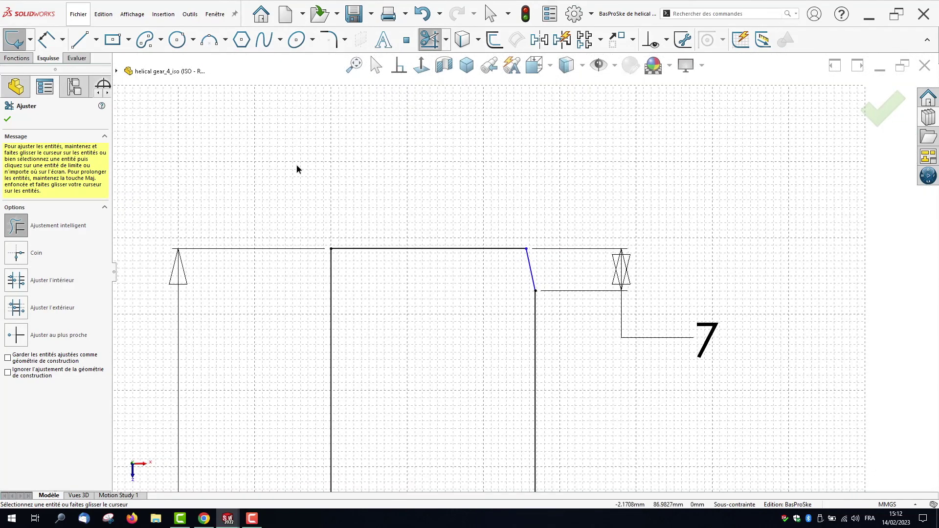
Add a 1.5 mm horizontal dimension to the slanted line again after the trim.
left_click(44, 40)
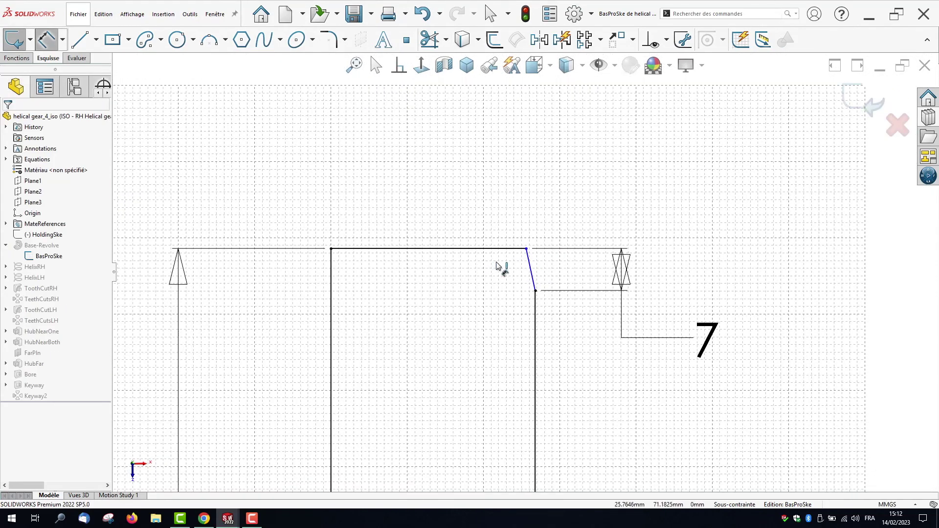
left_click(531, 269)
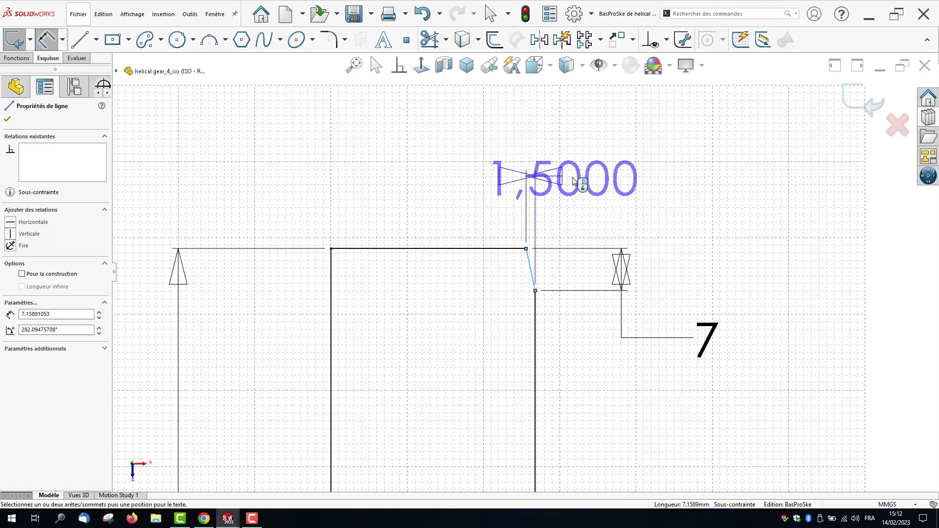
left_click(601, 179)
type("1.5")
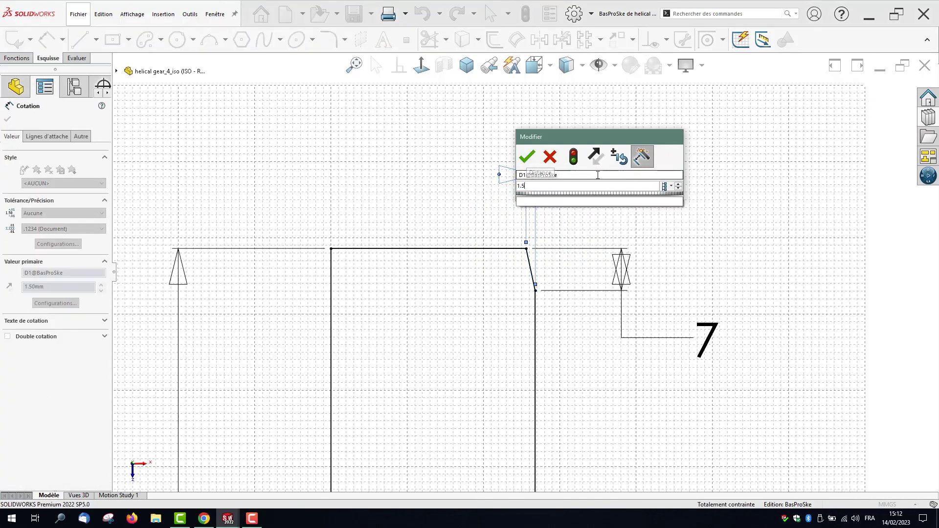
left_click(527, 156)
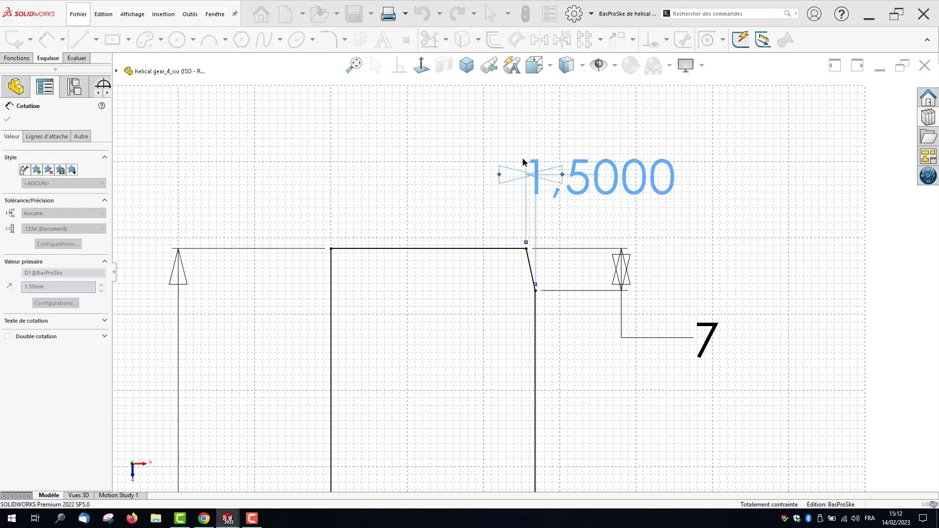
left_click(401, 176)
Draw a vertical construction line about 87 mm long from the midpoint of the profile's bottom edge to above its top edge.
left_click(96, 39)
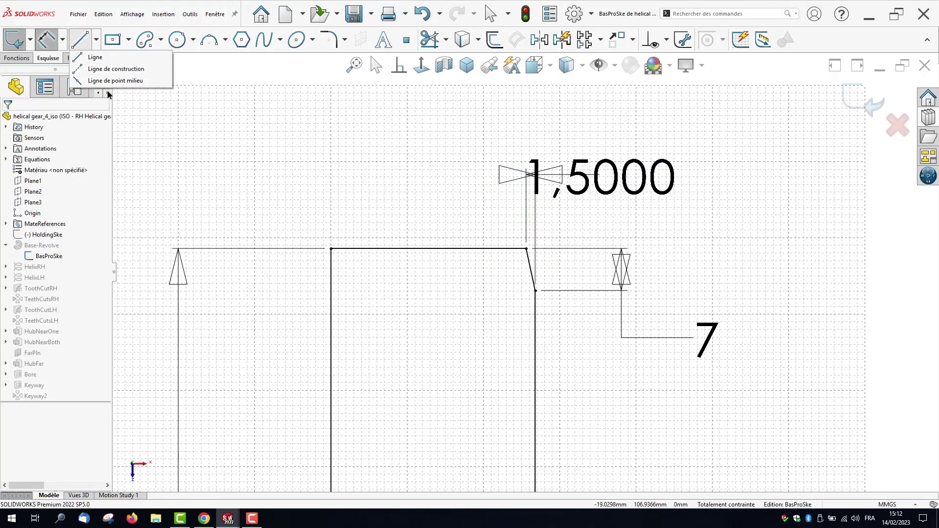
left_click(112, 77)
scroll(587, 451, "up", 3)
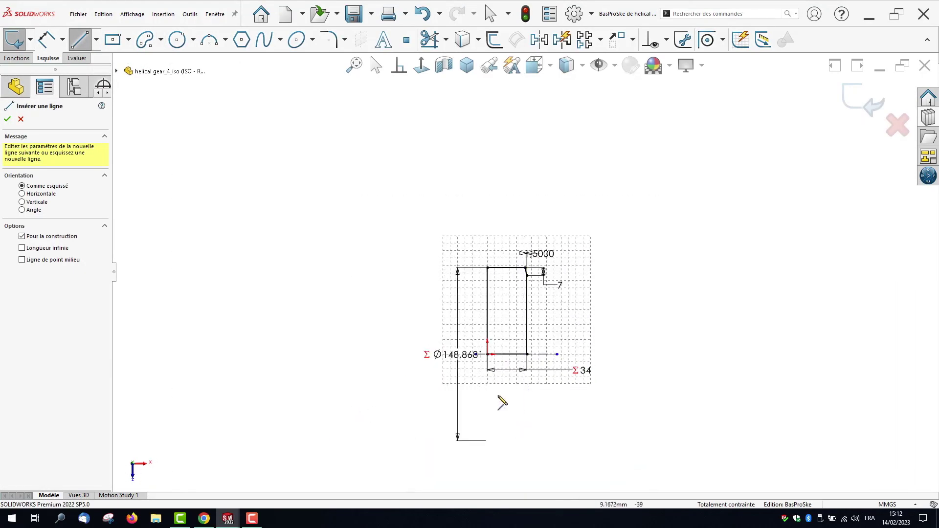
scroll(521, 310, "down", 5)
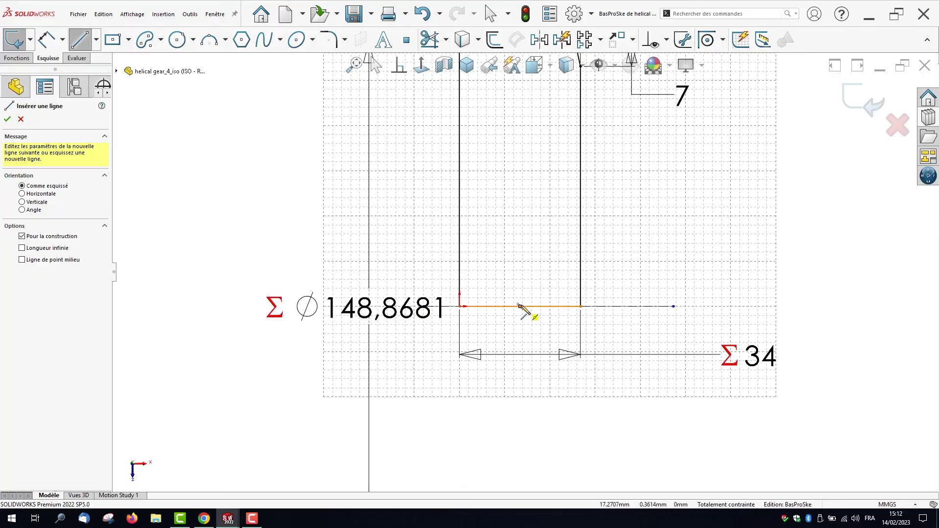
left_click(522, 306)
scroll(514, 273, "up", 4)
scroll(523, 247, "down", 4)
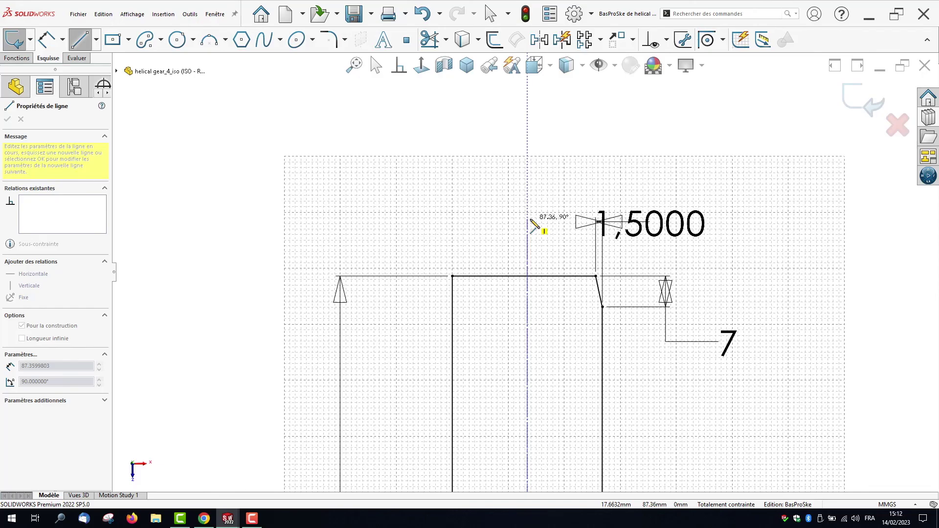
key("Escape")
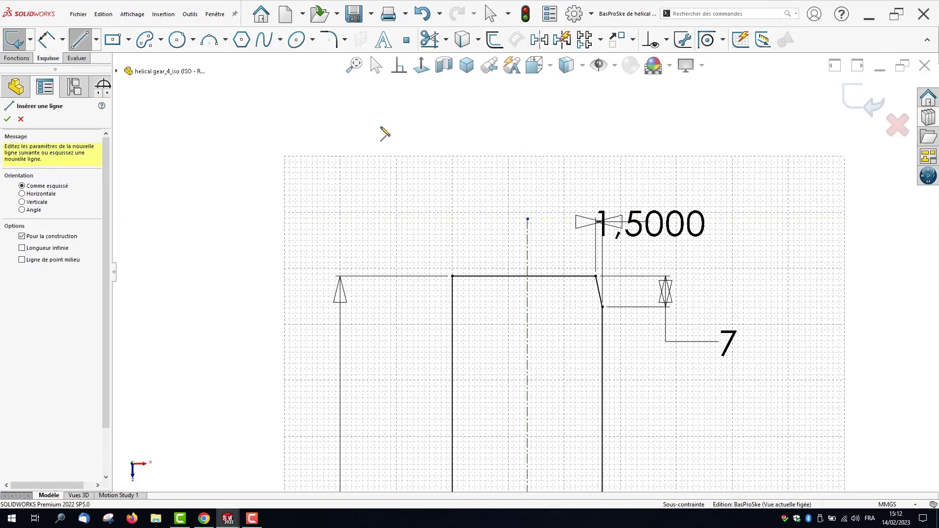
Mirror the slanted chamfer line about the vertical construction line, keeping the original.
left_click(539, 39)
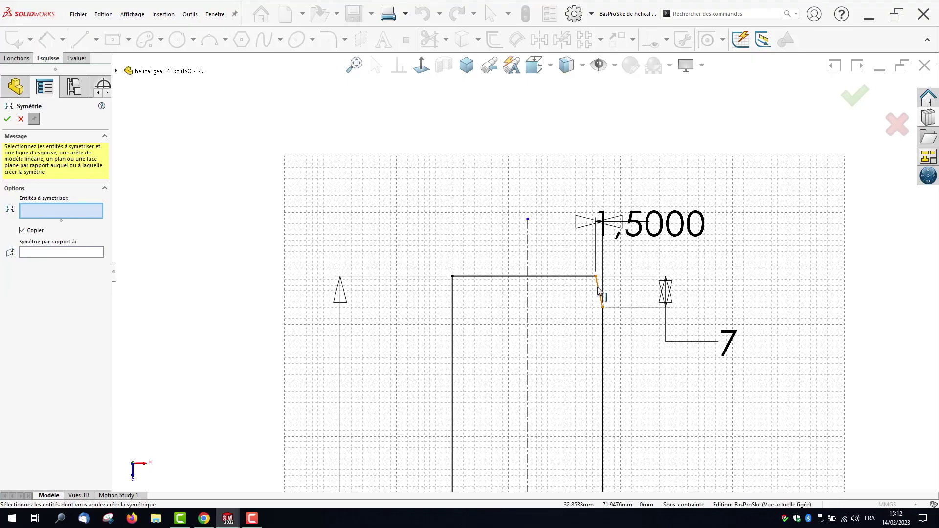
left_click(599, 292)
left_click(66, 253)
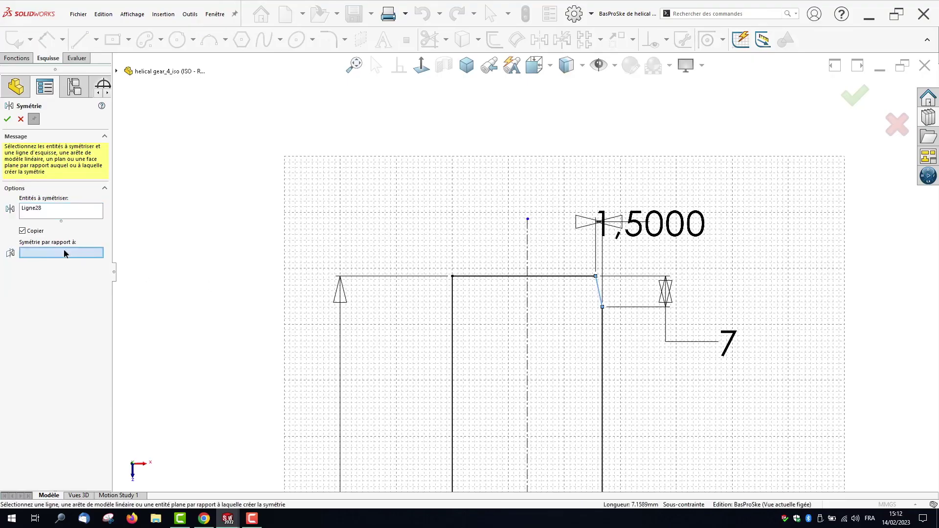
left_click(528, 300)
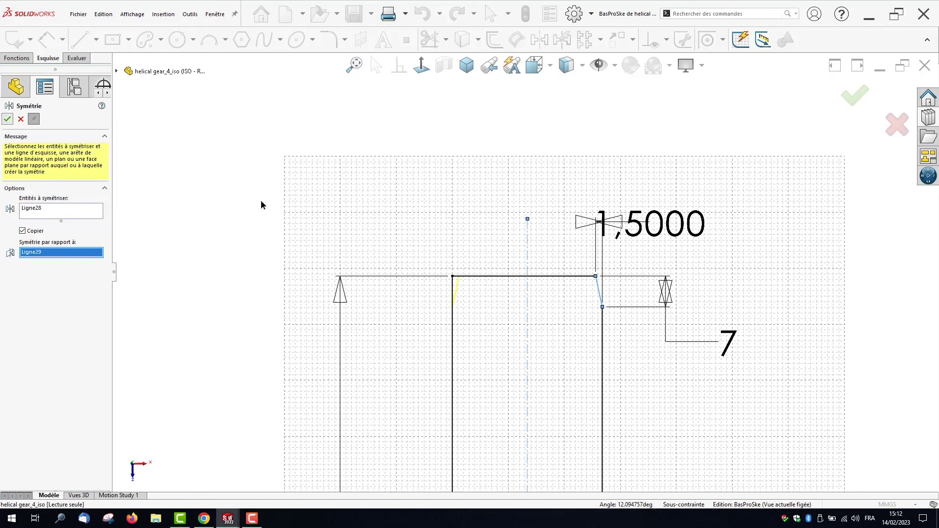
left_click(7, 119)
scroll(476, 297, "down", 5)
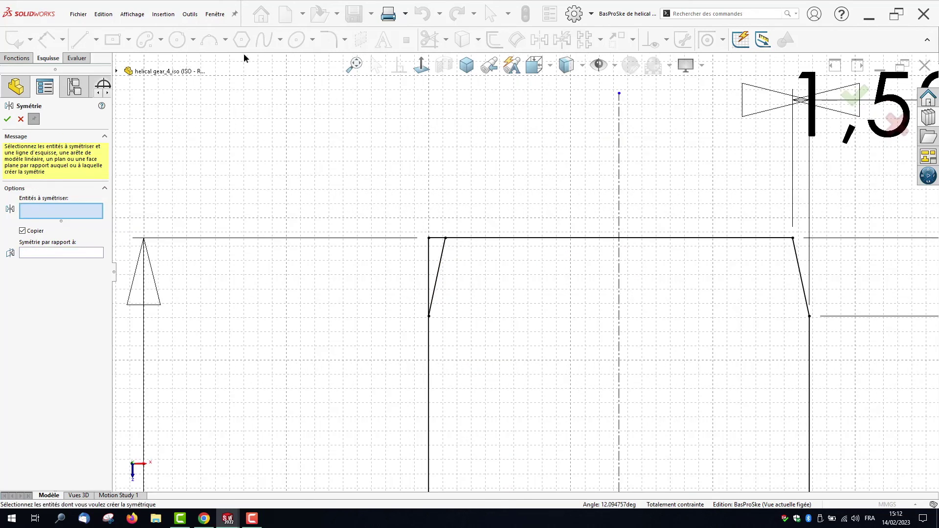
left_click(7, 119)
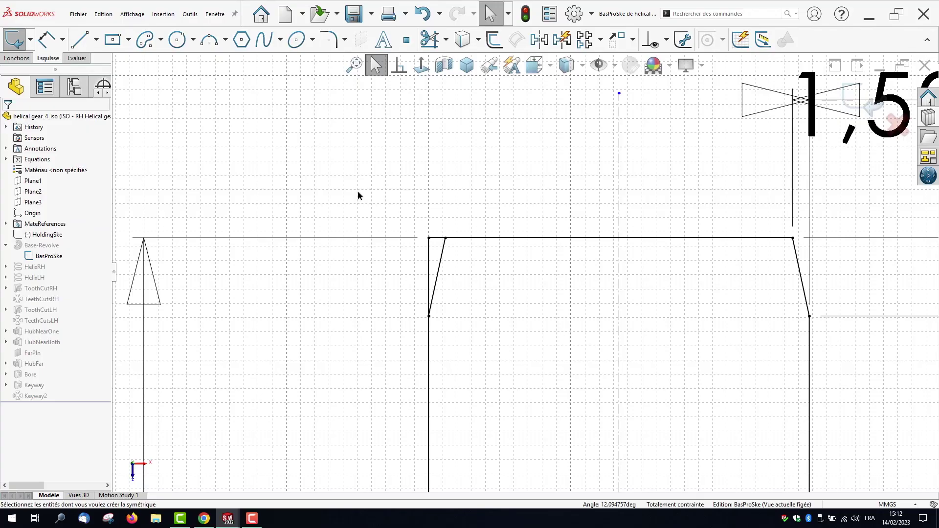
Trim away the corner segments outside the mirrored chamfer line and exit the base profile sketch to rebuild the gear.
left_click(427, 45)
left_click_drag(444, 221, 426, 254)
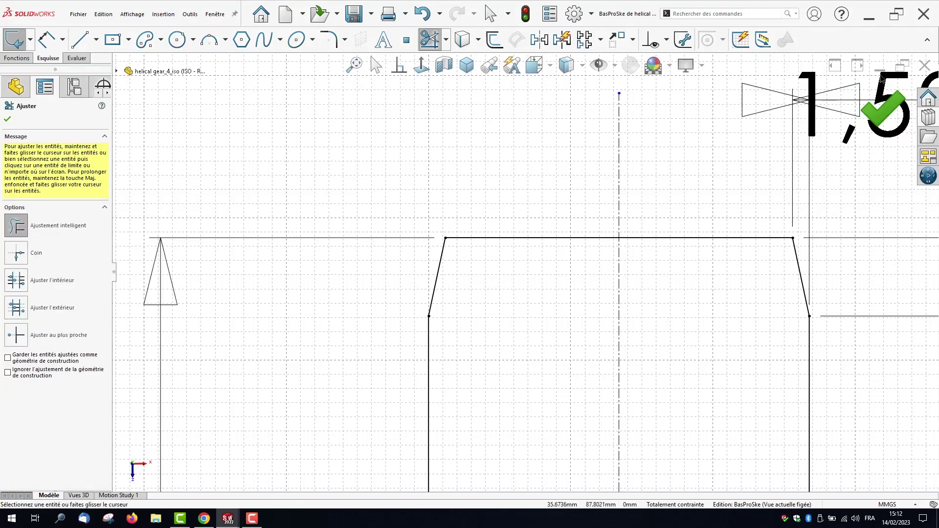
left_click(884, 109)
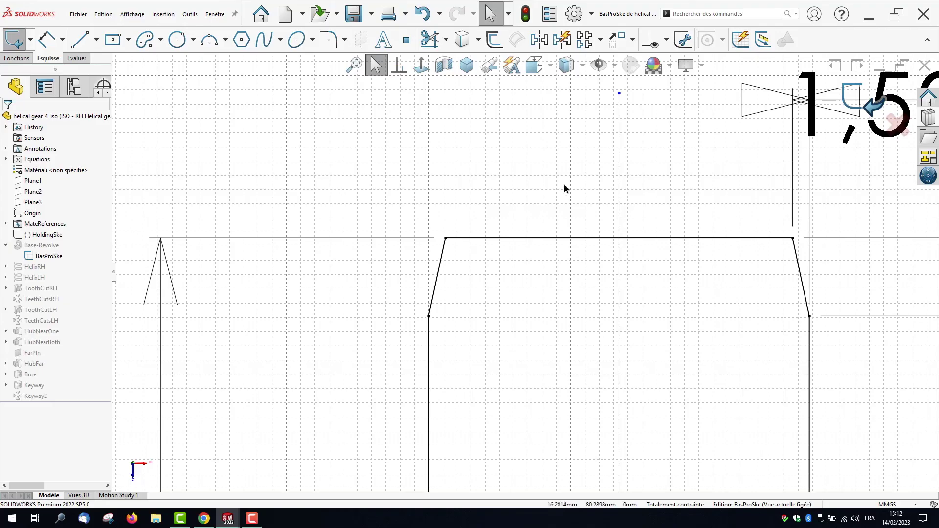
left_click(871, 107)
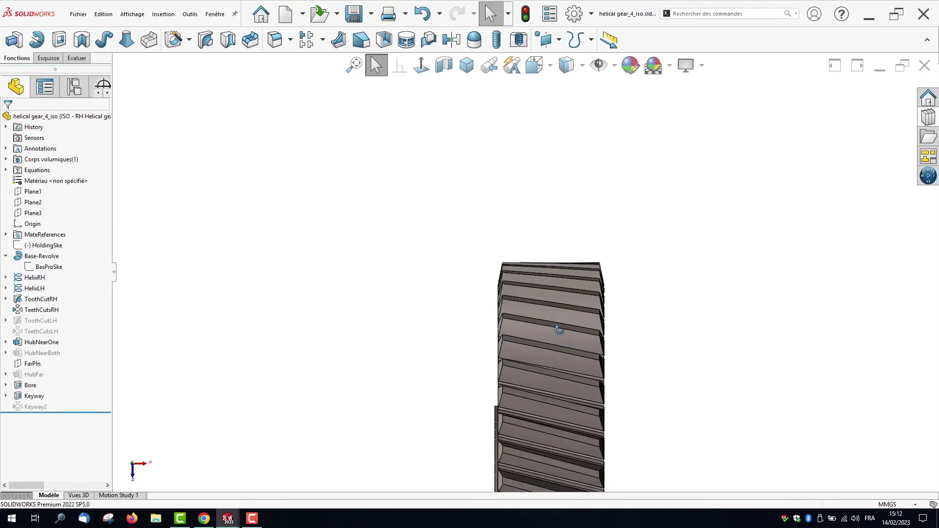
Start a new sketch on Plane1 of the gear.
middle_click_drag(572, 327, 526, 338)
scroll(526, 339, "up", 5)
scroll(543, 391, "down", 3)
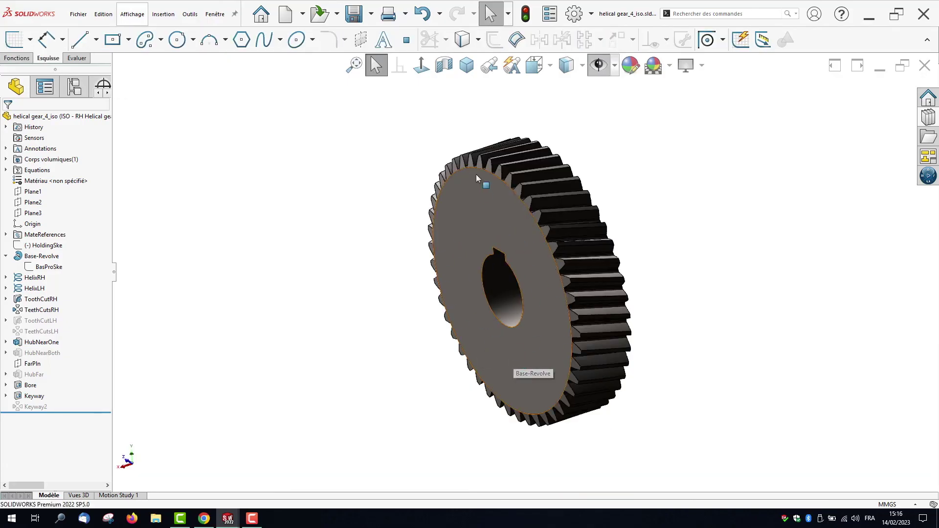
left_click(33, 192)
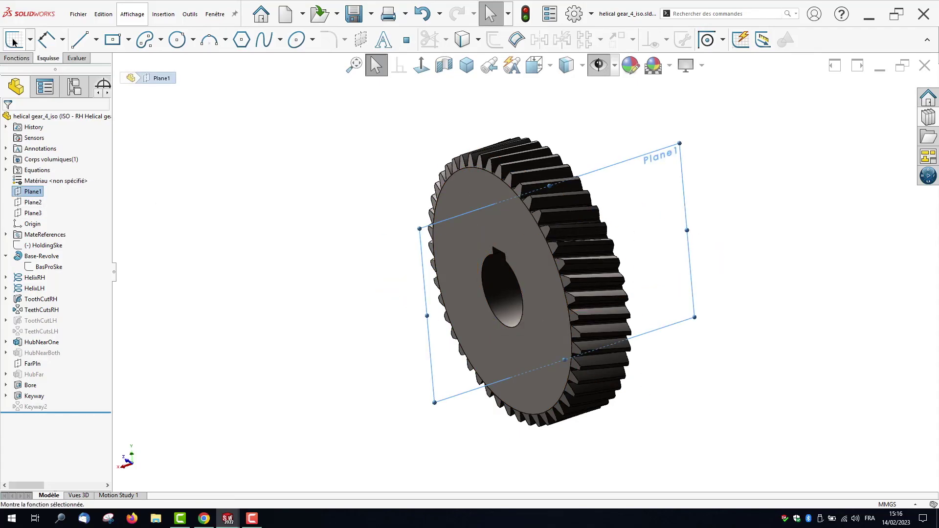
left_click(13, 42)
Convert the bore's circular edge into a sketch line and stretch its upper endpoint to a Y of about 32.66 mm.
middle_click_drag(418, 264, 311, 301)
scroll(508, 291, "down", 3)
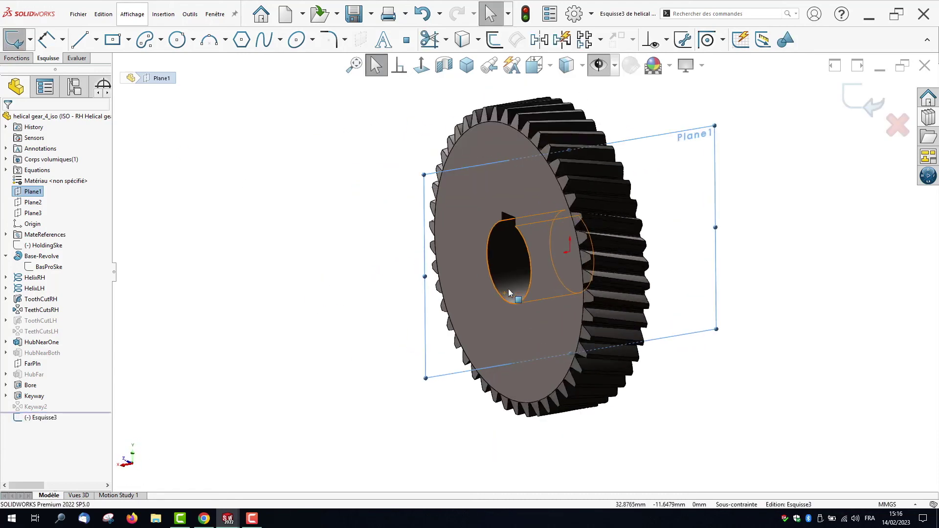
scroll(509, 293, "down", 1)
left_click(488, 262)
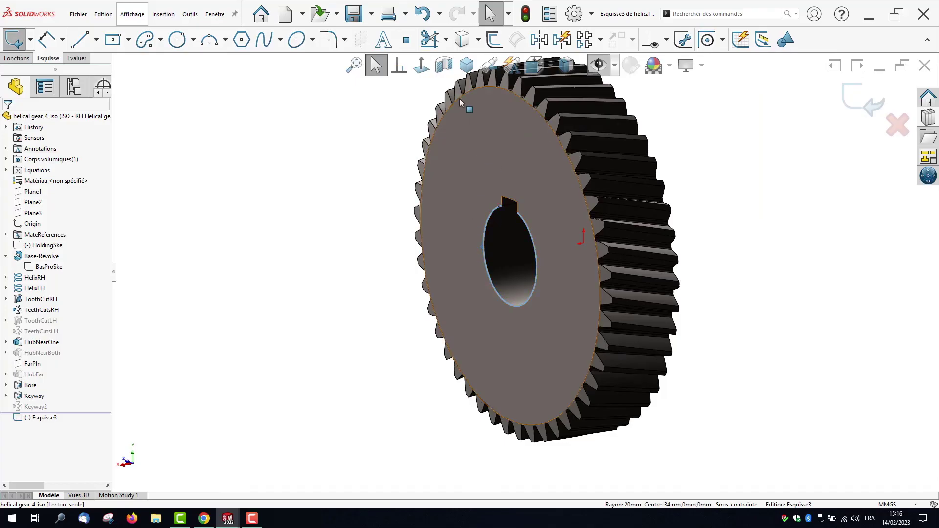
left_click(462, 40)
mouse_move(531, 250)
middle_mouse_down()
mouse_move(519, 251)
mouse_move(569, 243)
mouse_move(552, 247)
middle_mouse_up()
left_click_drag(524, 210, 527, 175)
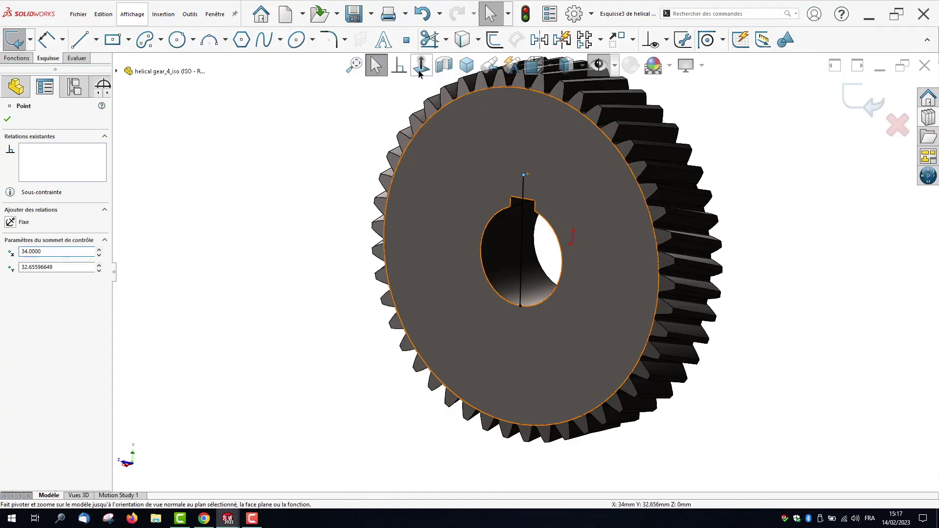
Draw a horizontal construction line about 102.5 mm long through the origin along the gear axis.
left_click(420, 74)
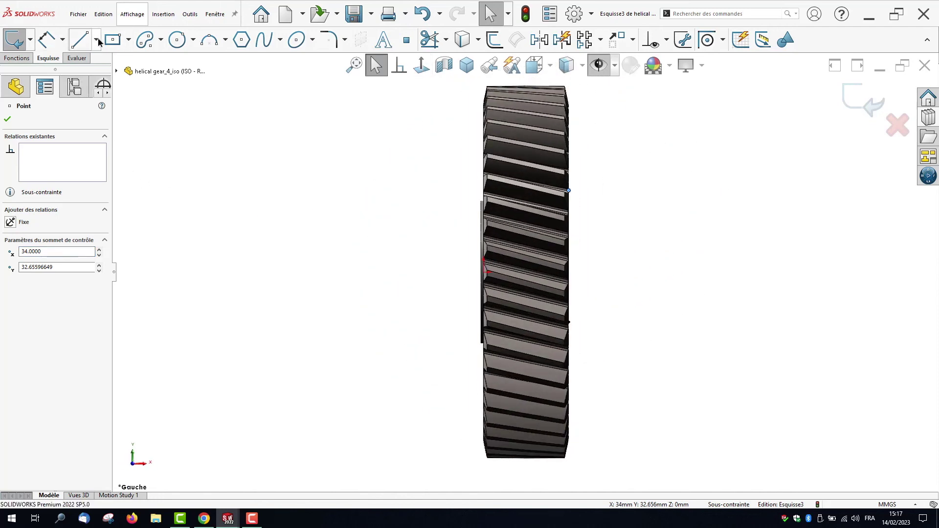
left_click(96, 39)
left_click(113, 67)
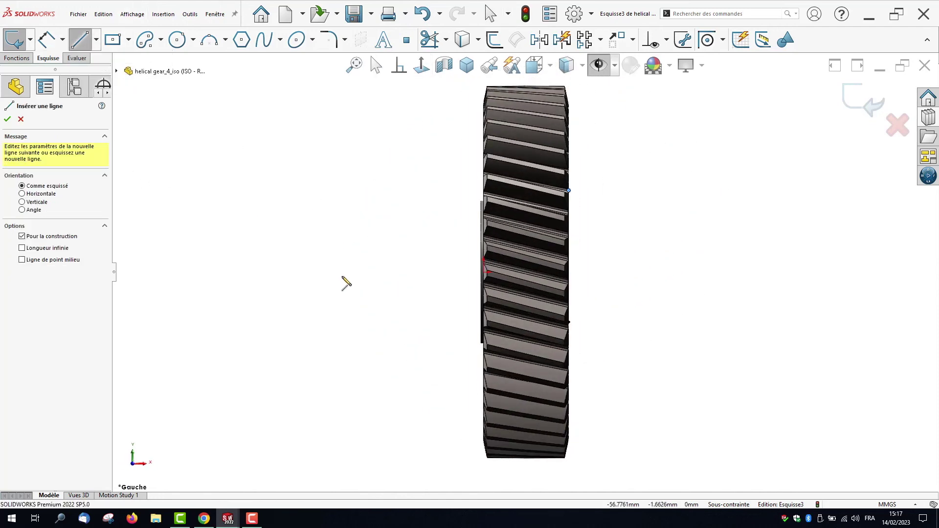
left_click(382, 273)
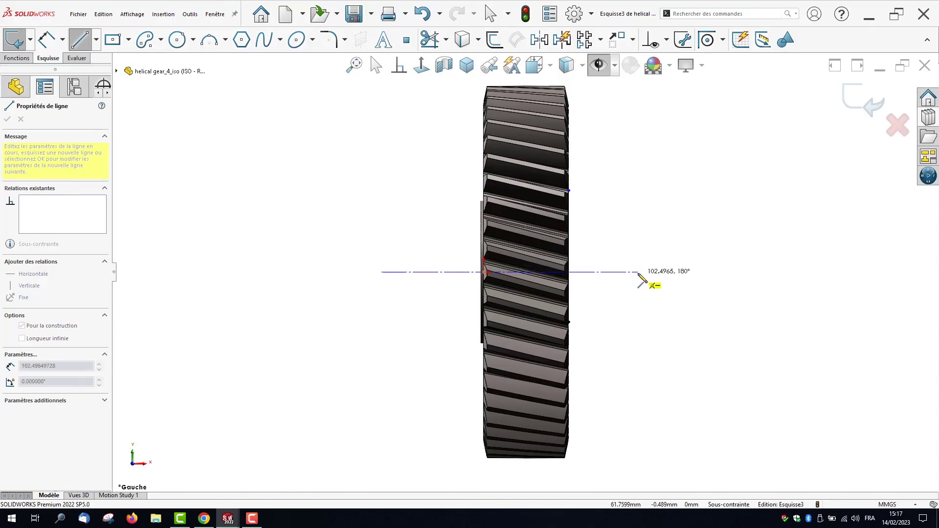
left_click(638, 273)
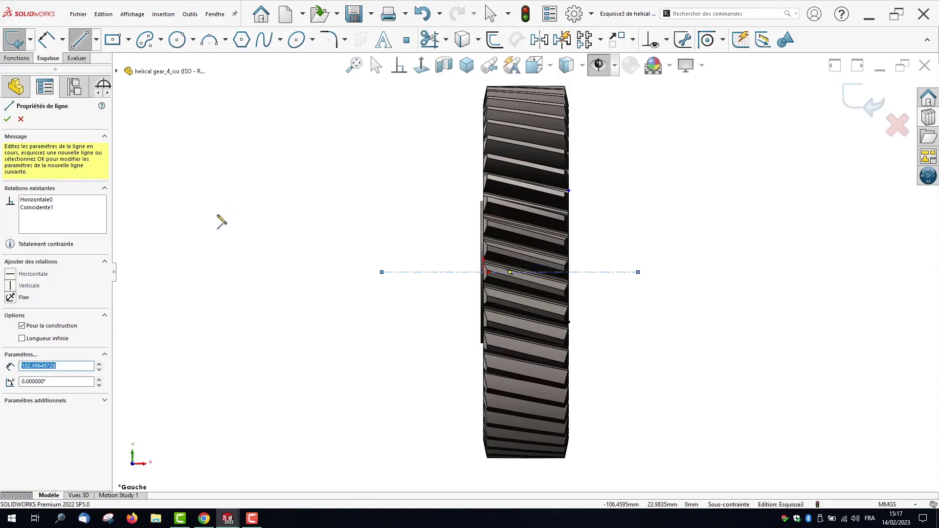
Sketch a vertical line up from the axis, a slanted line to the converted line's upper end, and a 6.4 mm closing line along the axis.
left_click(97, 41)
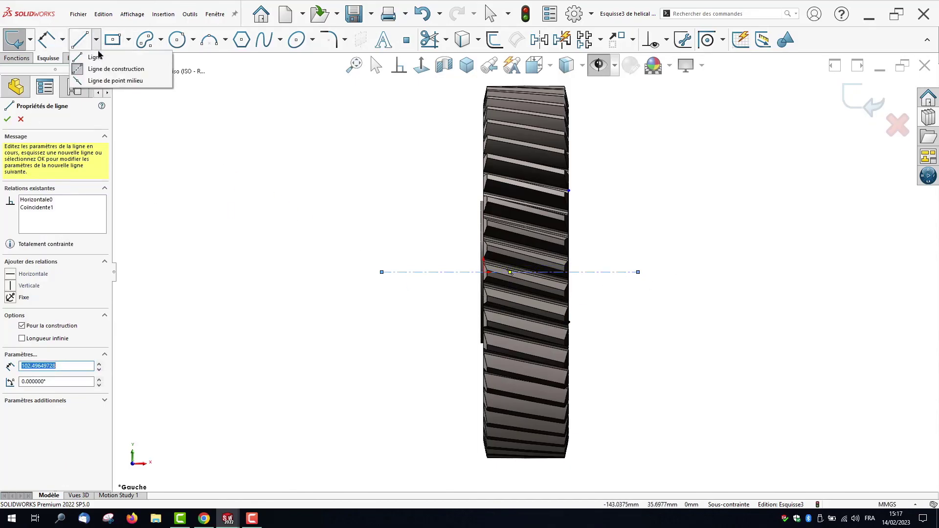
left_click(81, 67)
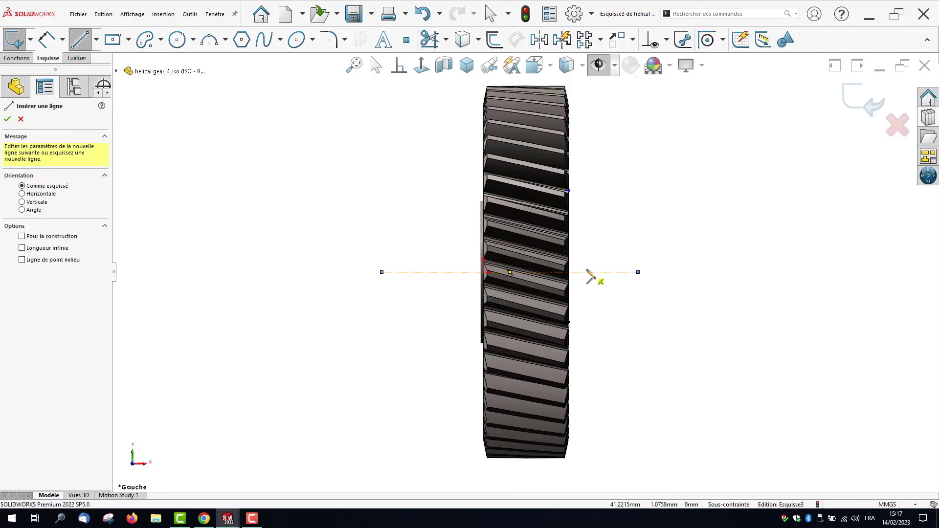
left_click(585, 272)
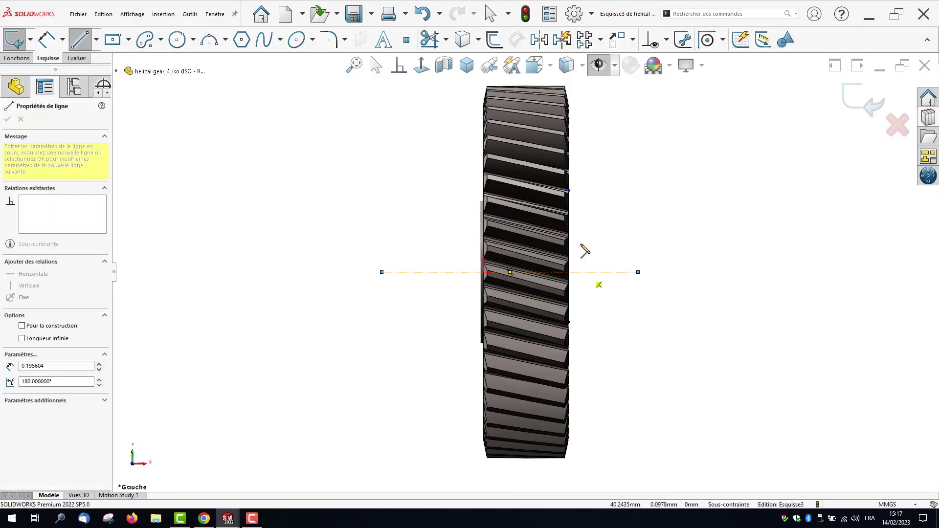
left_click(584, 211)
double_click(568, 191)
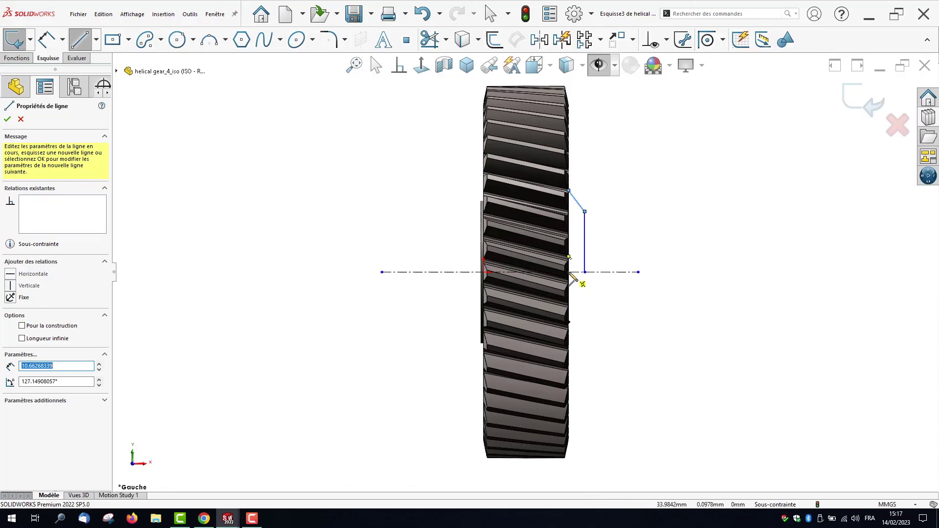
left_click(569, 272)
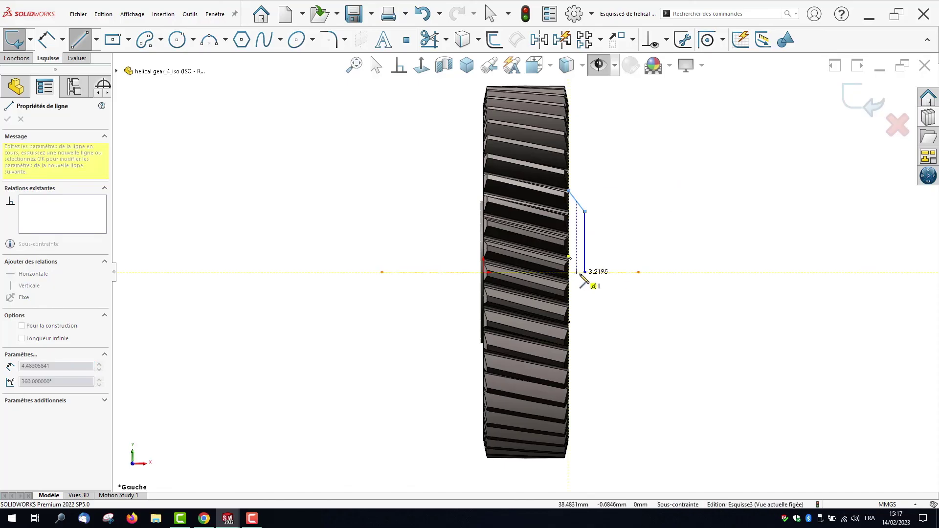
left_click(584, 272)
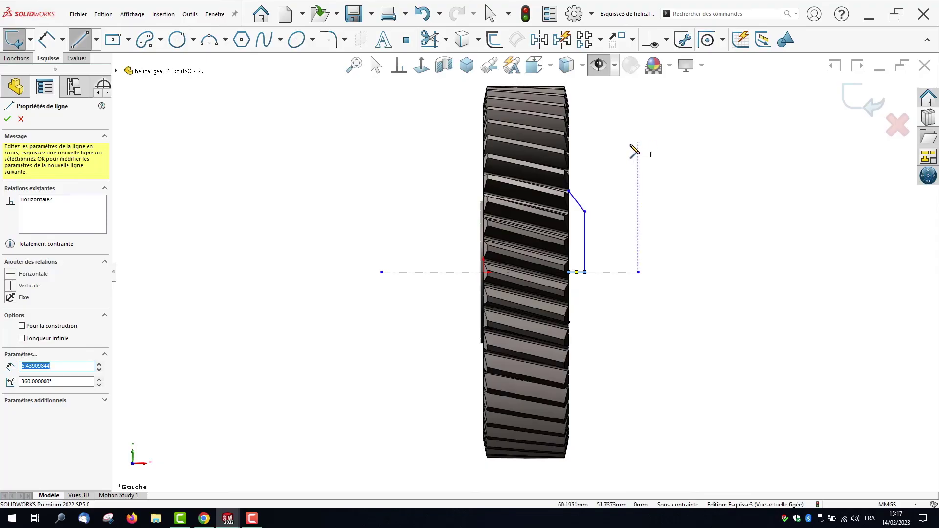
Dimension the converted vertical line on the gear face and set its length to 63 mm.
left_click(43, 40)
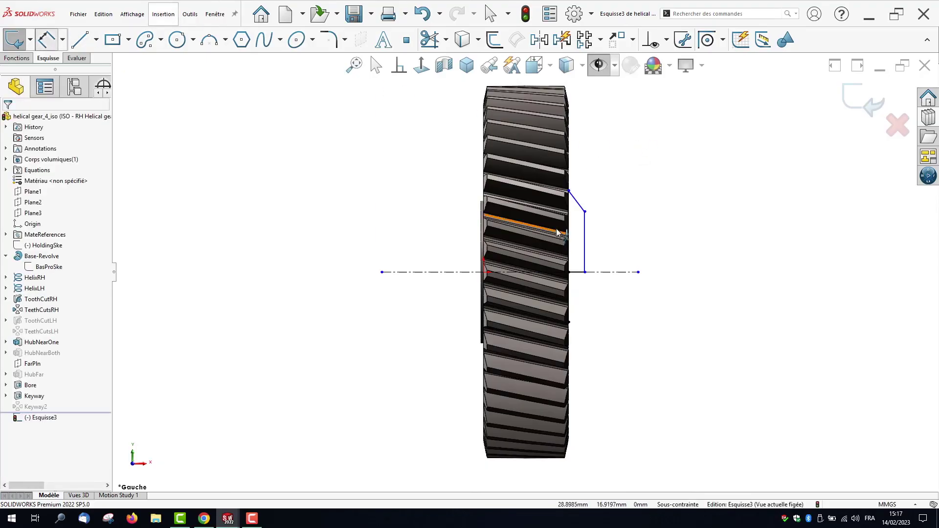
left_click(569, 203)
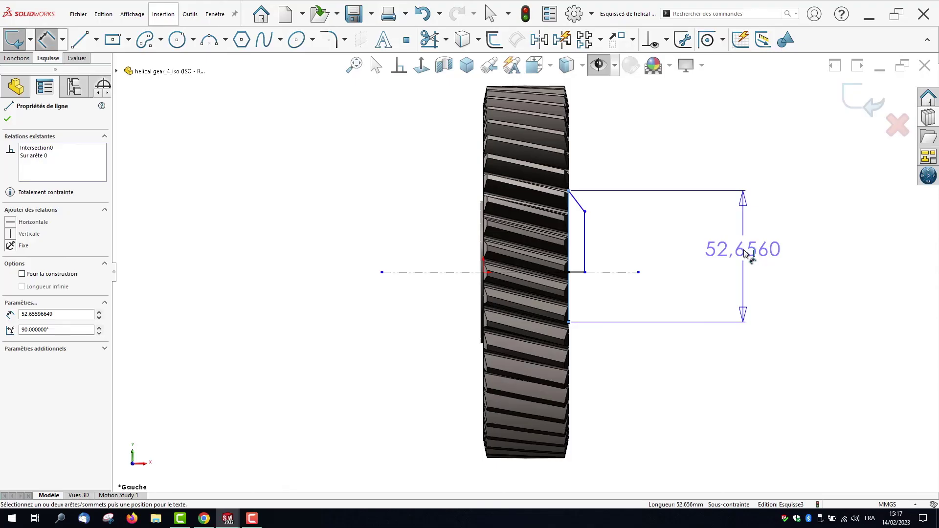
left_click(780, 251)
type("63")
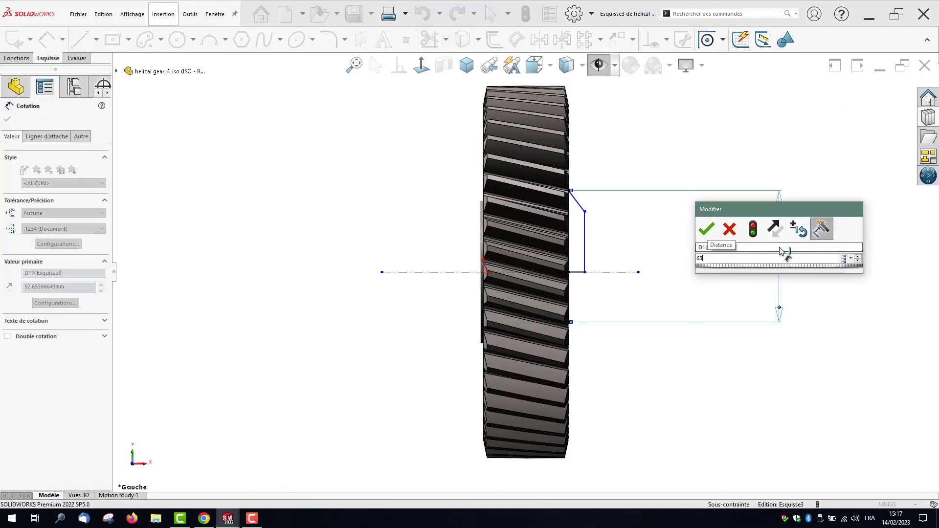
key("Return")
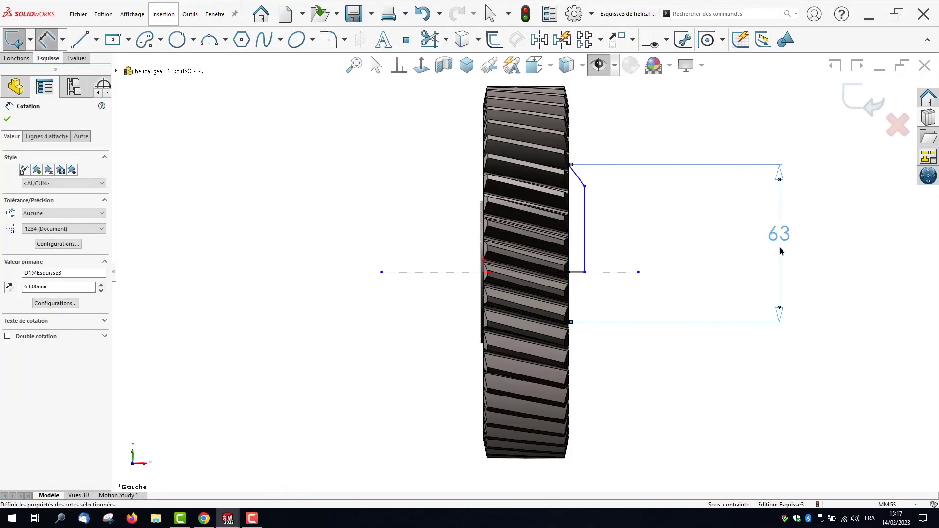
Dimension the profile's outer vertical line and set its length to 28 mm.
left_click(585, 222)
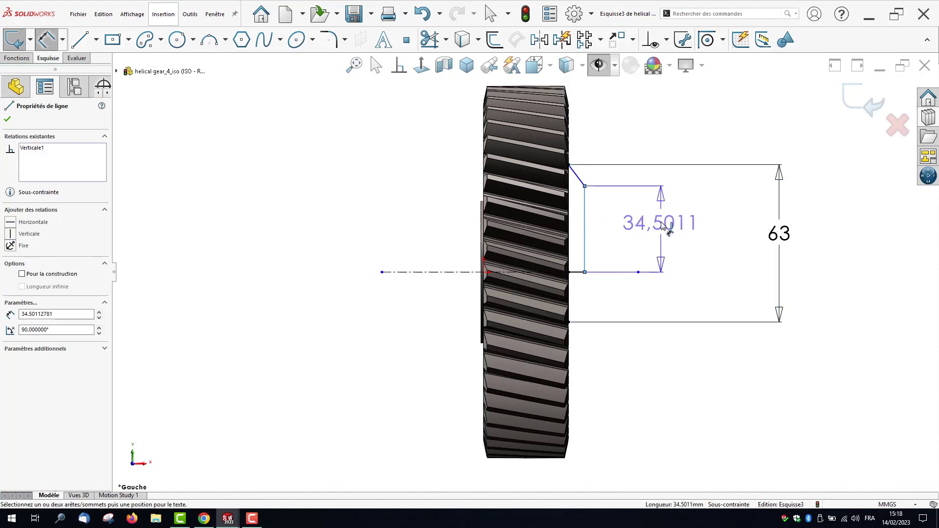
left_click(664, 226)
type("28")
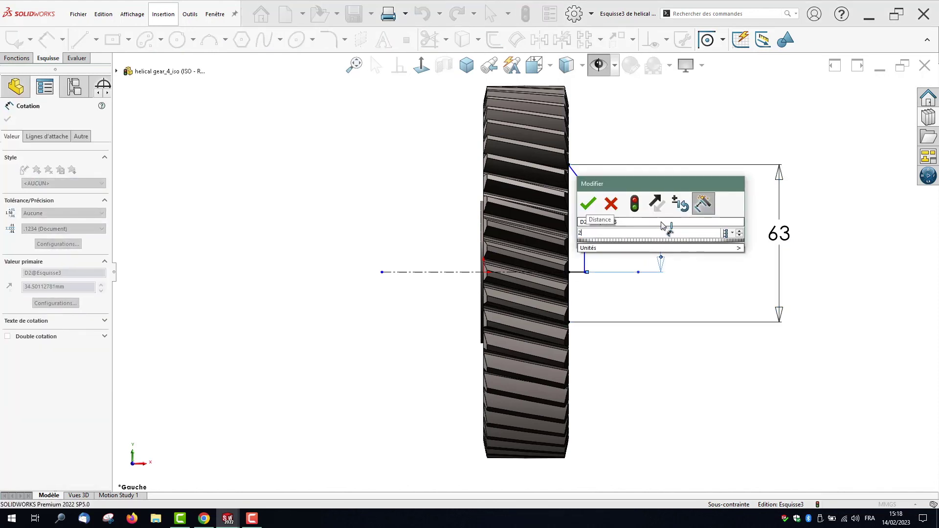
key("Return")
middle_click_drag(628, 230, 573, 229)
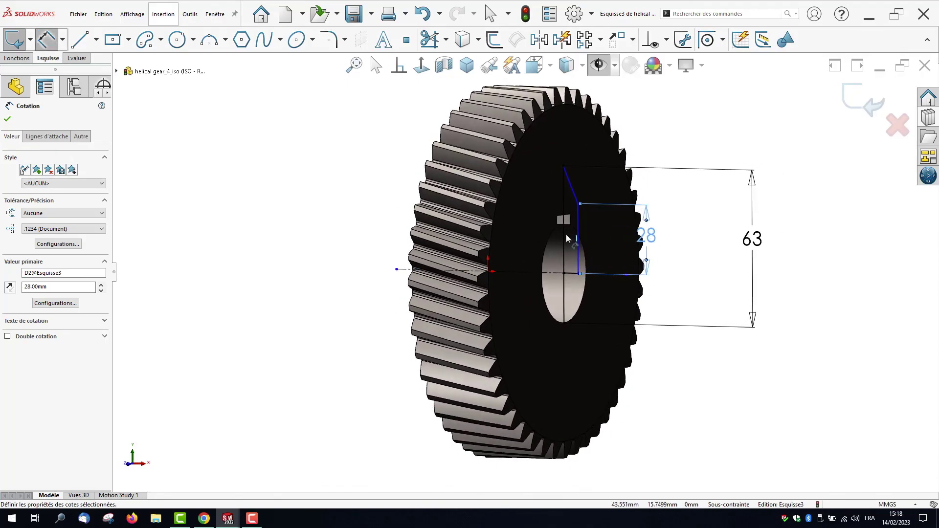
left_click(429, 41)
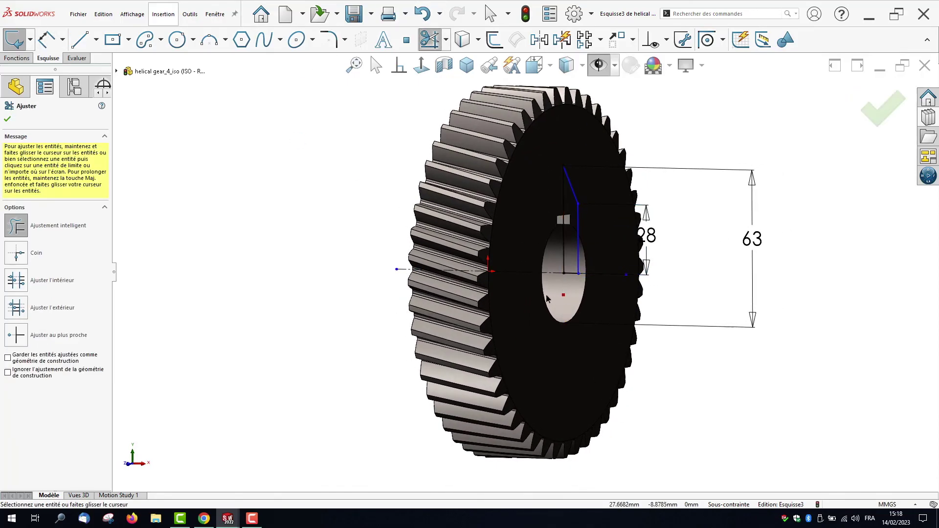
key("f")
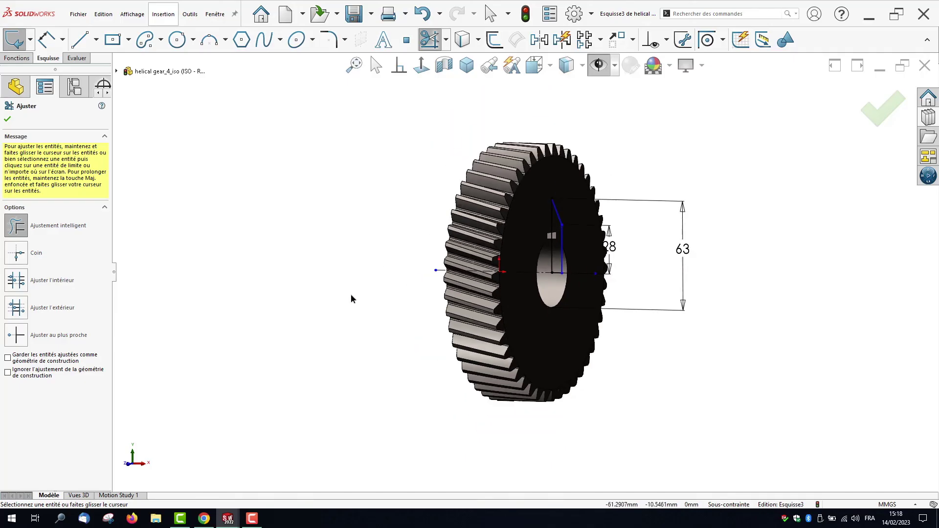
left_click(7, 119)
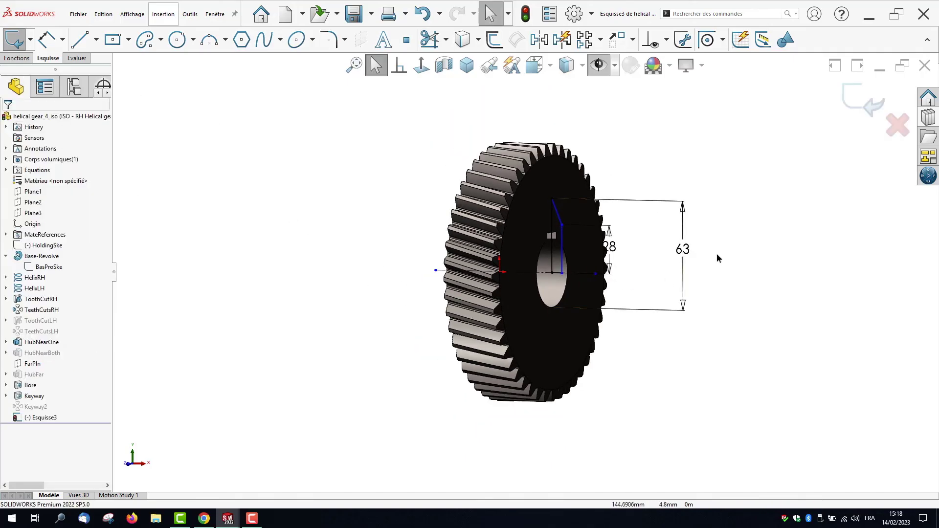
Delete the 63 mm dimension from the converted vertical line.
left_click(684, 252)
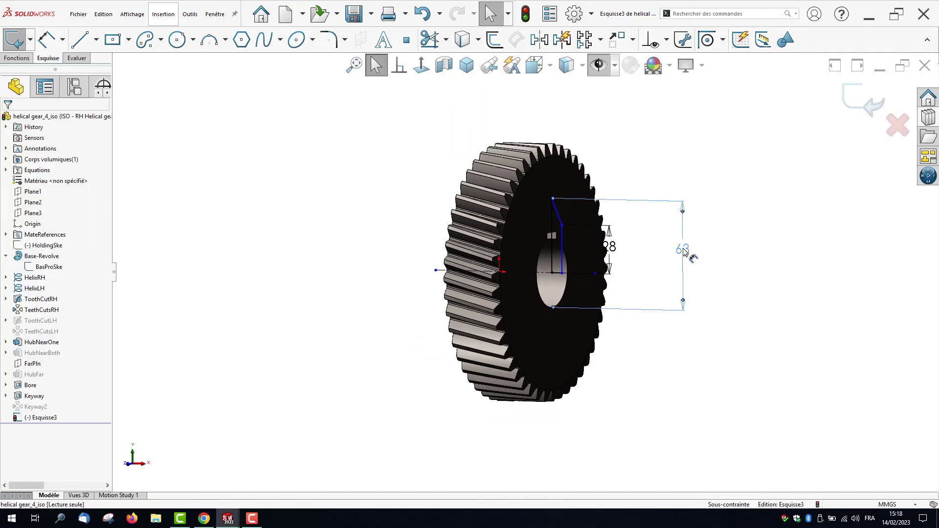
key("Delete")
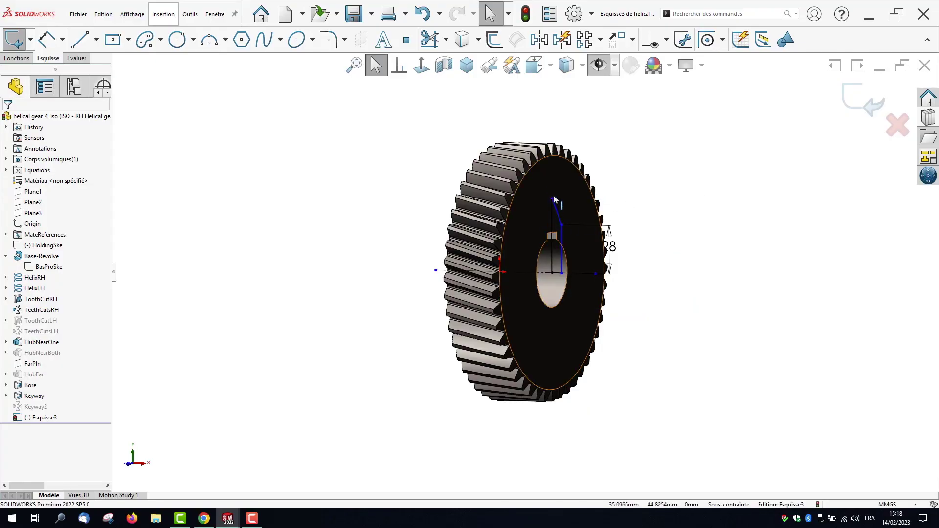
Dimension the converted vertical line on the gear face at 31.5 mm and move the 28 mm dimension clear of it.
left_click(47, 39)
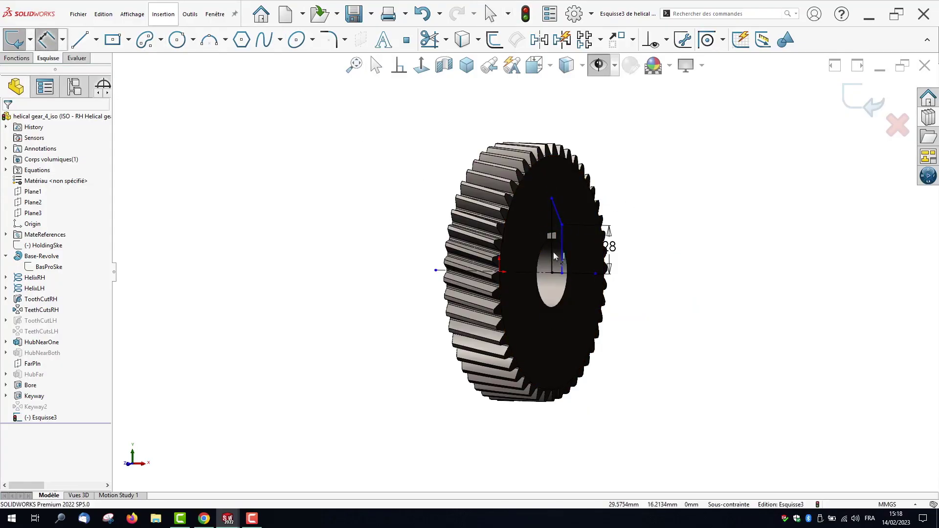
left_click(551, 255)
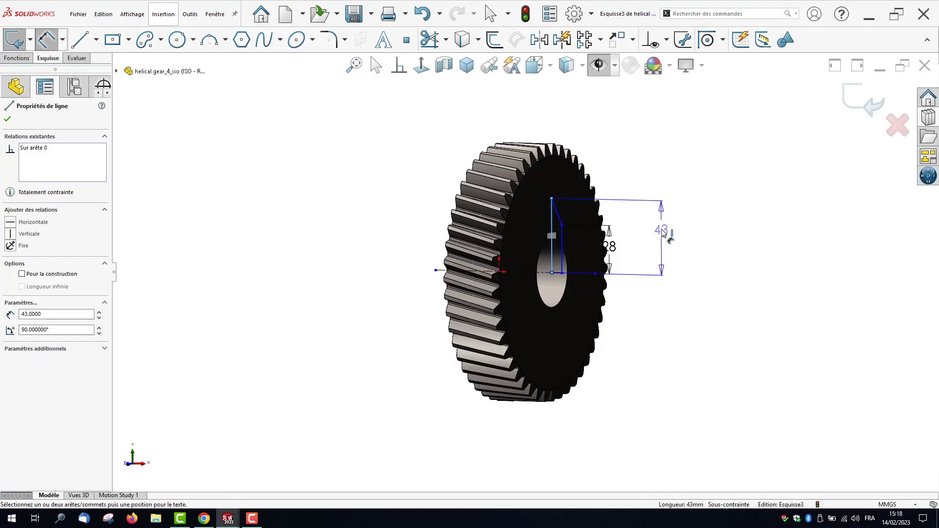
left_click(661, 235)
type("31.5")
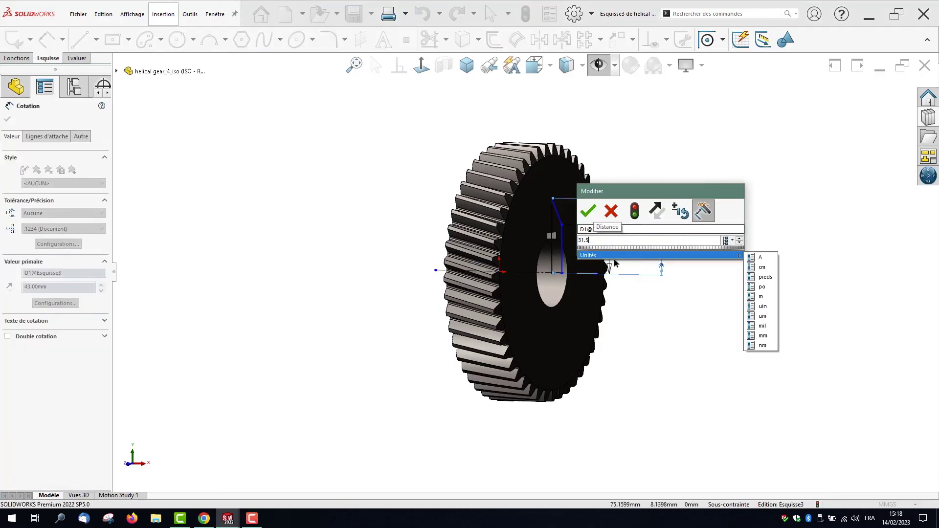
left_click(589, 212)
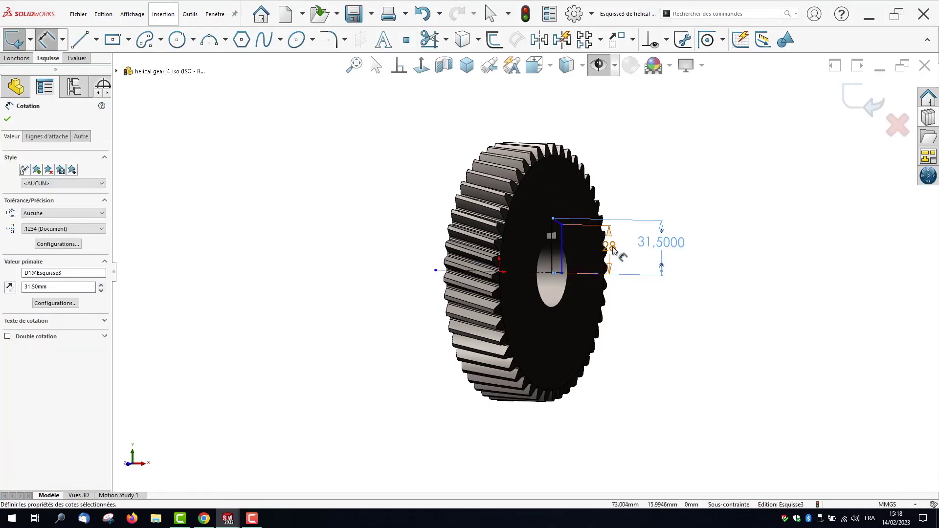
left_click(628, 250)
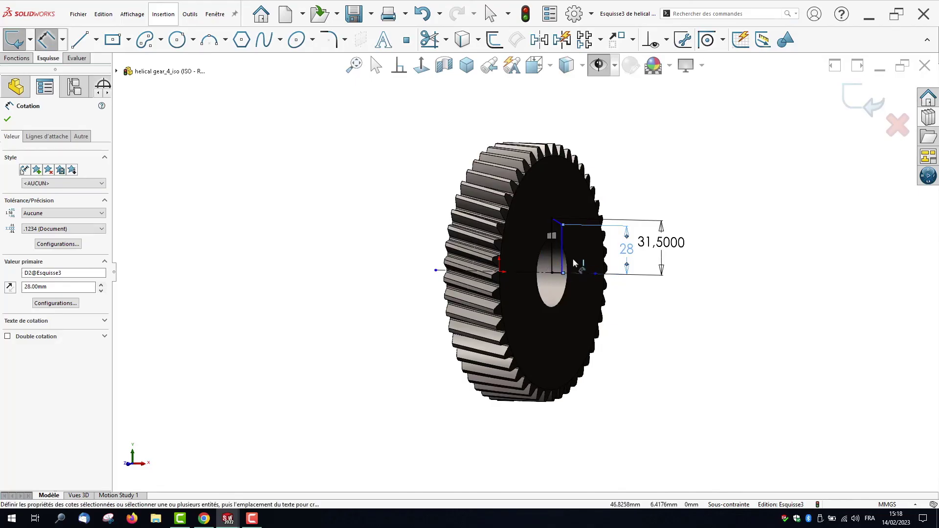
Dimension the profile's horizontal closing line on the axis and set its length to 4 mm.
left_click(558, 278)
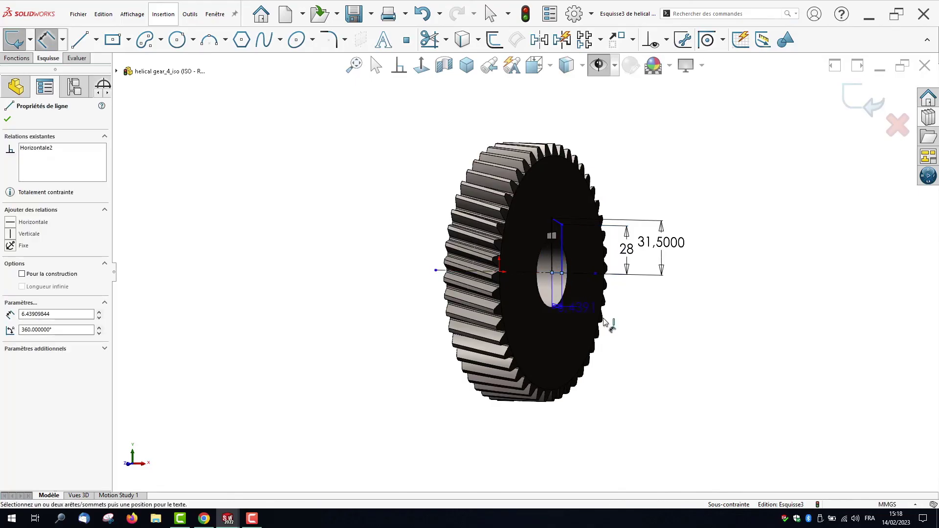
left_click(657, 315)
type("4")
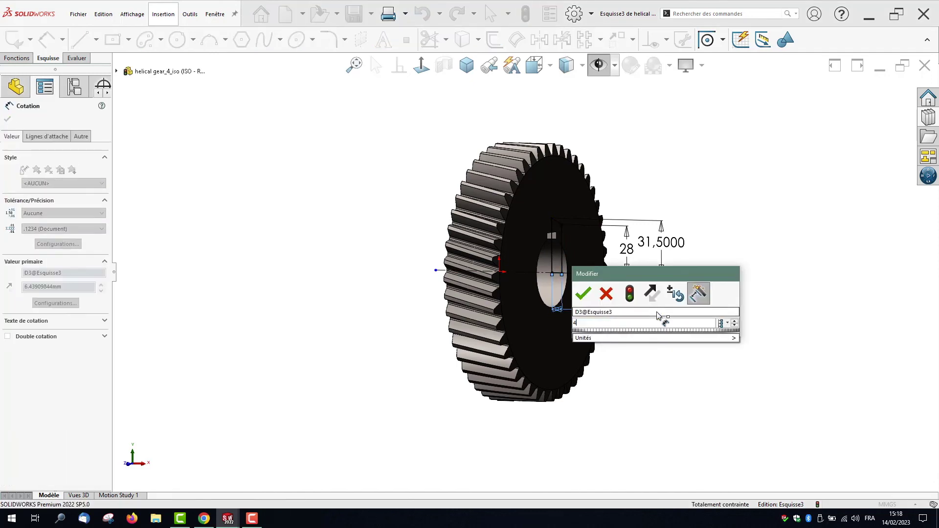
left_click(583, 293)
Revolve the tapered hub profile about the horizontal centreline as a solid boss.
middle_click_drag(418, 213, 237, 208)
scroll(513, 245, "down", 5)
middle_click_drag(504, 268, 503, 266)
left_click(10, 59)
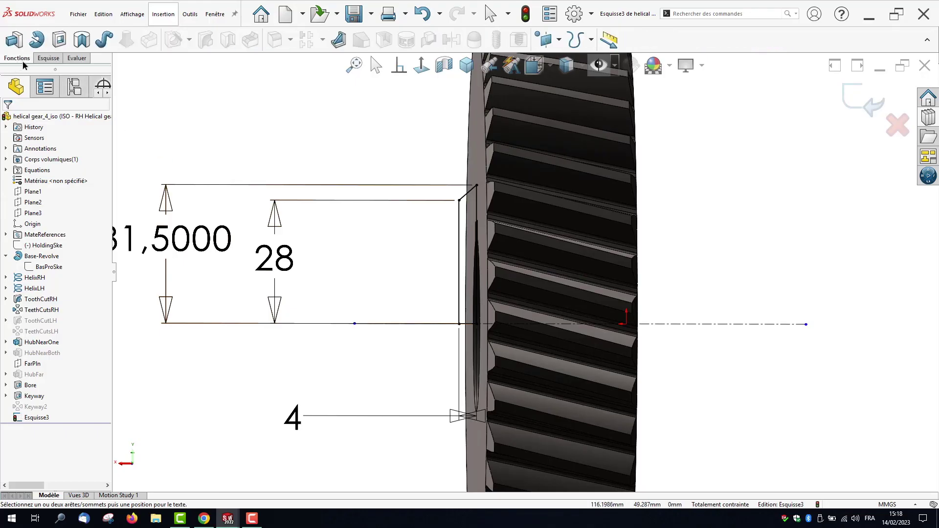
left_click(37, 39)
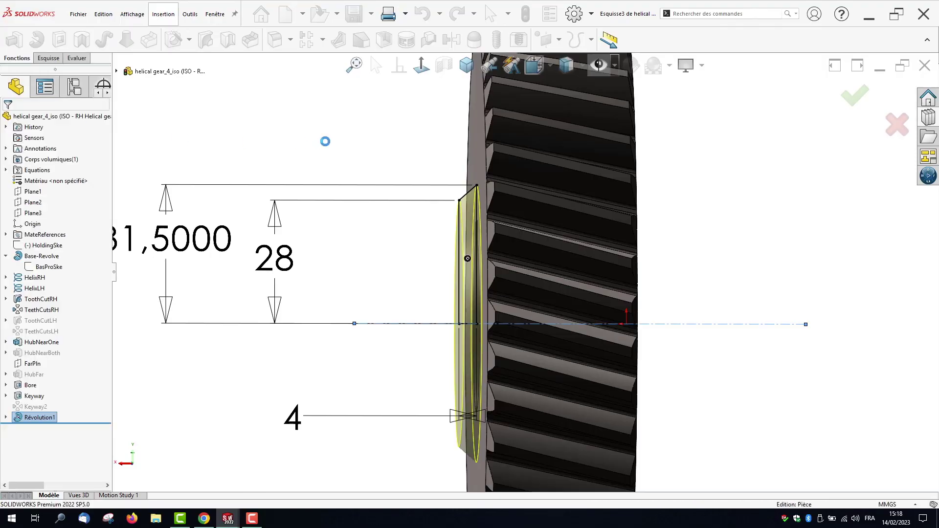
Start a sketch on the hub face closing the bore and convert its outline, including the keyway, into sketch entities.
middle_click_drag(289, 163, 311, 165)
middle_click_drag(364, 215, 277, 209)
scroll(424, 253, "up", 5)
middle_click_drag(425, 252, 361, 257)
scroll(442, 277, "down", 3)
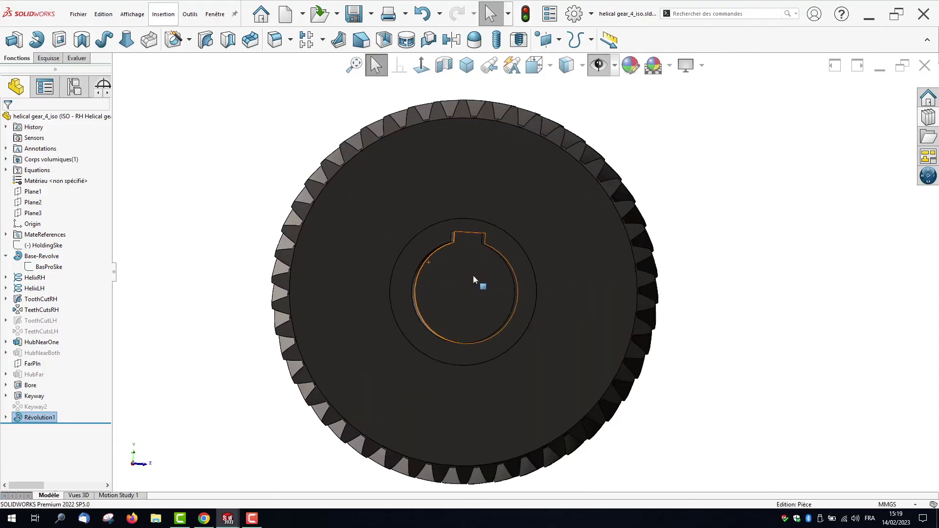
left_click(473, 277)
left_click(516, 248)
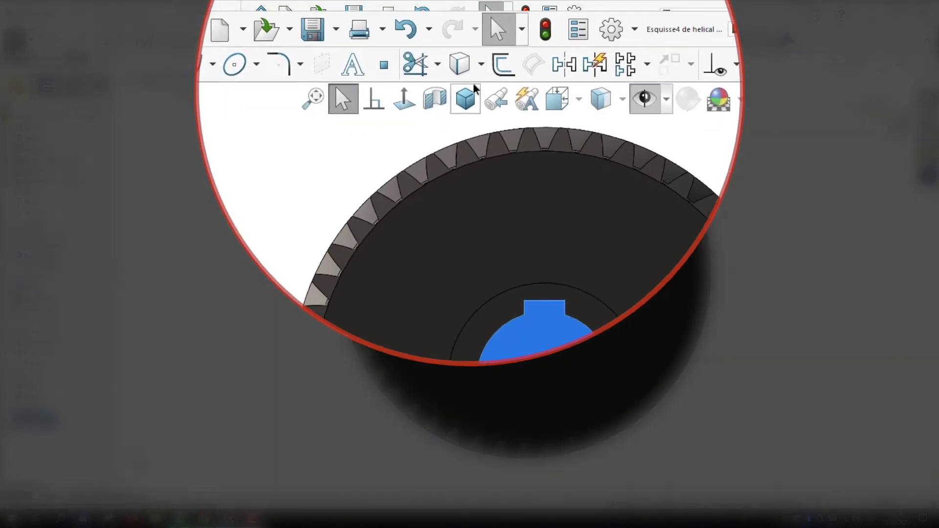
left_click(462, 39)
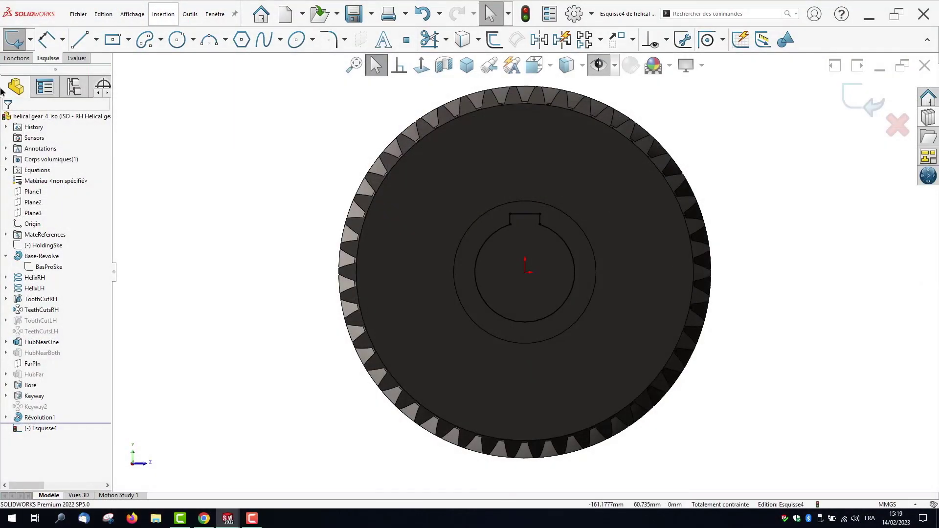
Cut the converted bore and keyway outline out of the new hub with an extruded cut set to Through All (À travers tout).
left_click(15, 59)
left_click(58, 42)
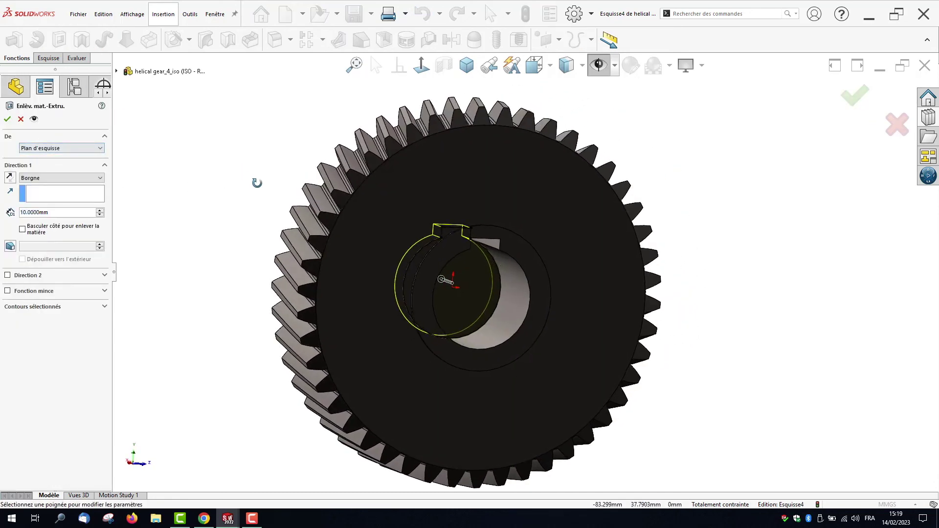
middle_click_drag(256, 182, 337, 244)
left_click(62, 178)
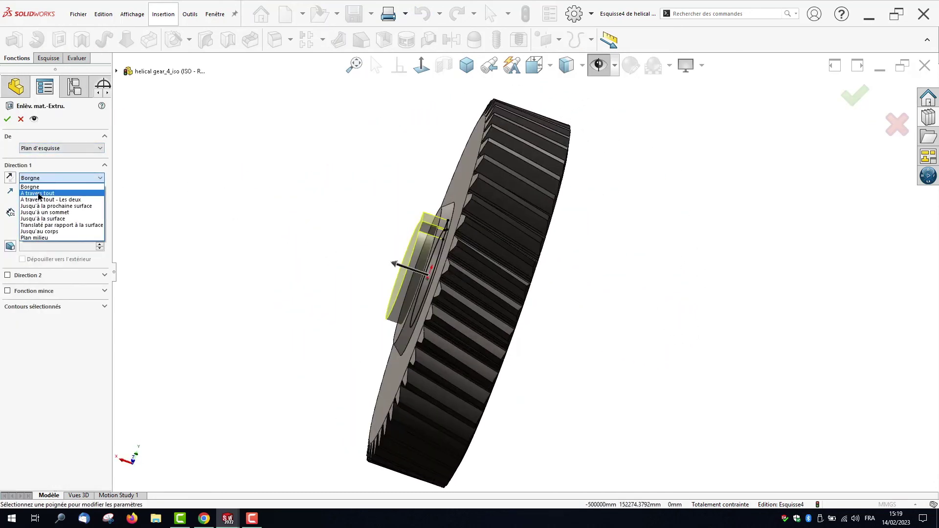
left_click(39, 191)
mouse_move(310, 174)
middle_mouse_down()
mouse_move(314, 189)
mouse_move(356, 134)
mouse_move(354, 95)
mouse_move(386, 88)
mouse_move(388, 109)
mouse_move(314, 144)
mouse_move(266, 128)
mouse_move(245, 99)
mouse_move(289, 139)
mouse_move(337, 132)
mouse_move(309, 161)
middle_mouse_up()
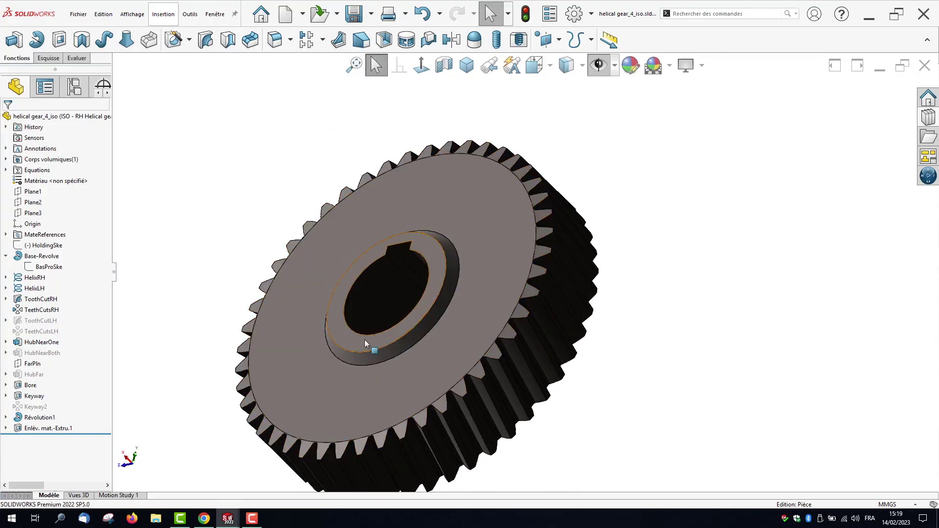
Chamfer the circular bore edge on the tapered hub face with a 1 mm distance at 45°.
left_click(290, 40)
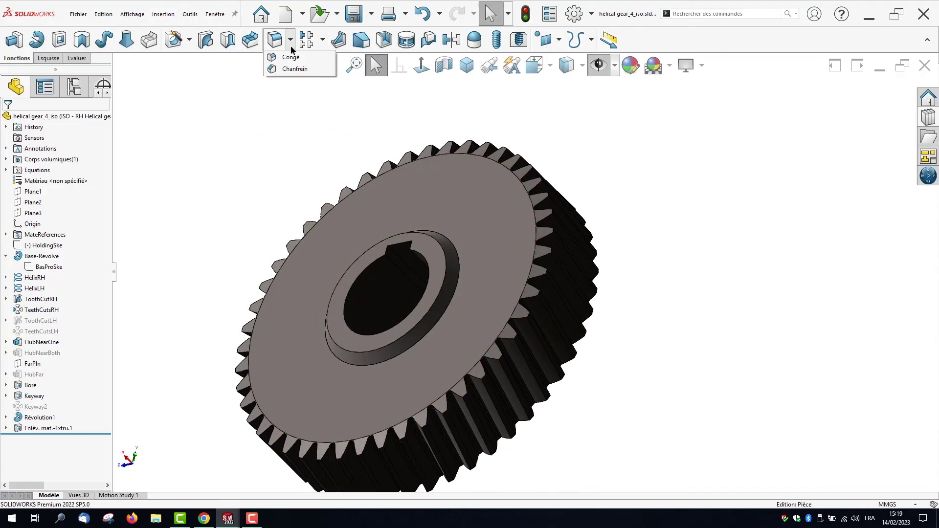
left_click(295, 70)
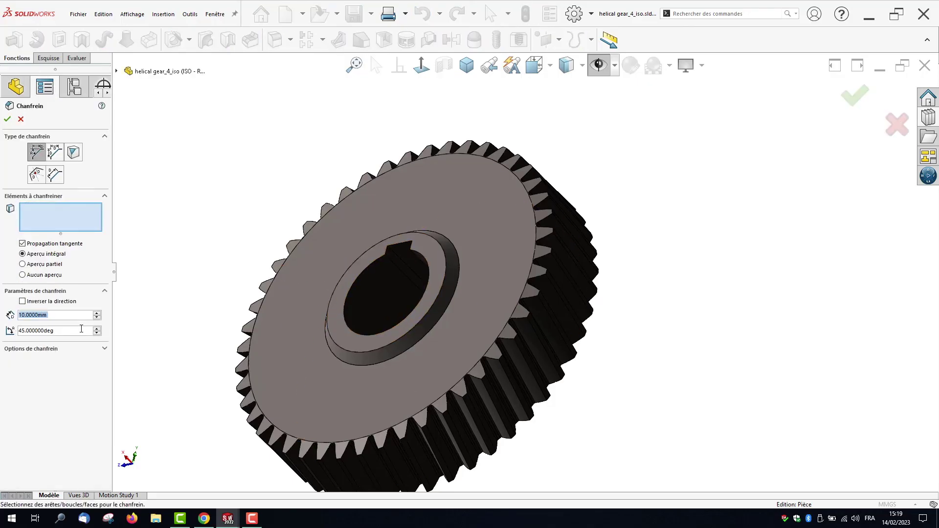
type("1")
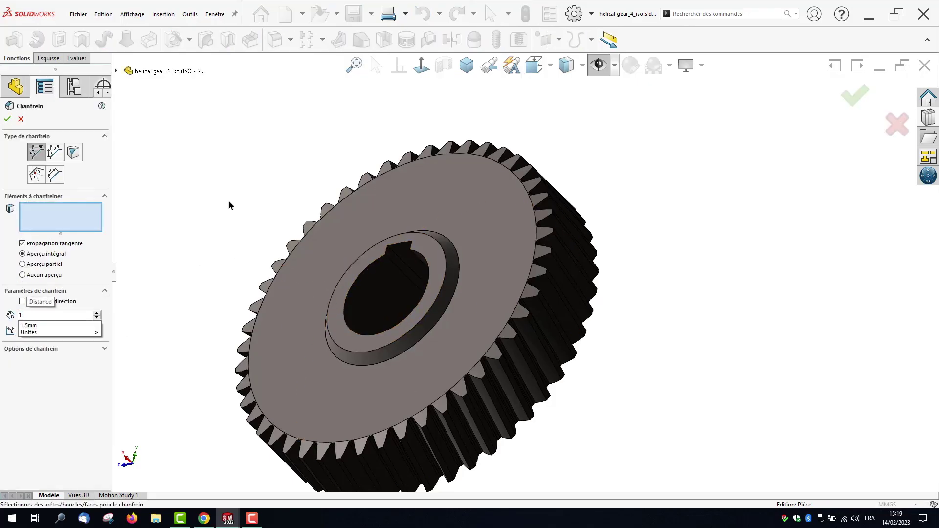
left_click(377, 337)
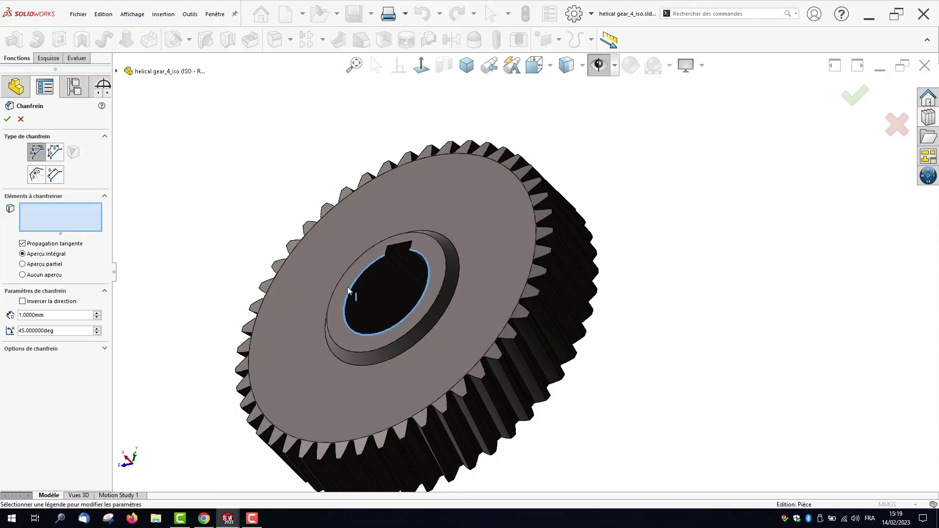
left_click(7, 121)
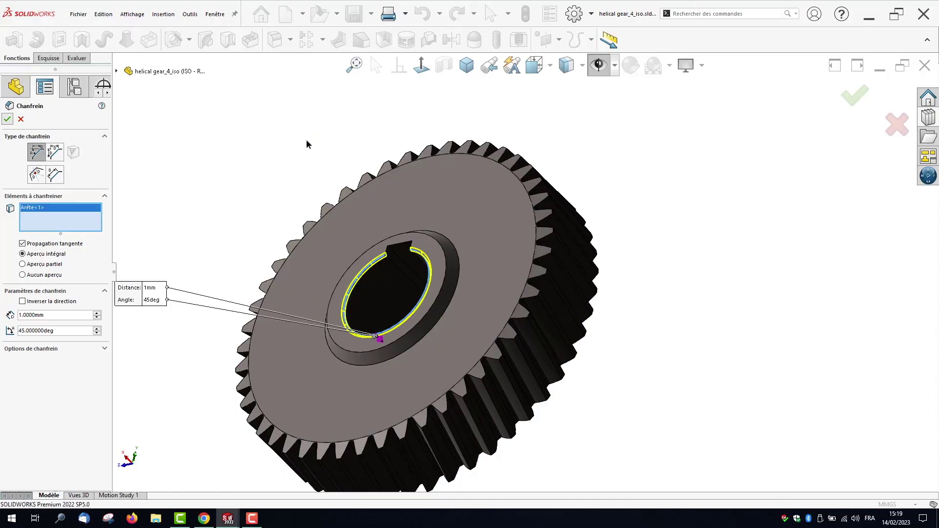
Fillet the circular bore edge on the opposite side of the gear with a 1 mm radius.
middle_click_drag(262, 160, 433, 119)
middle_click_drag(465, 312, 456, 236)
left_click(275, 40)
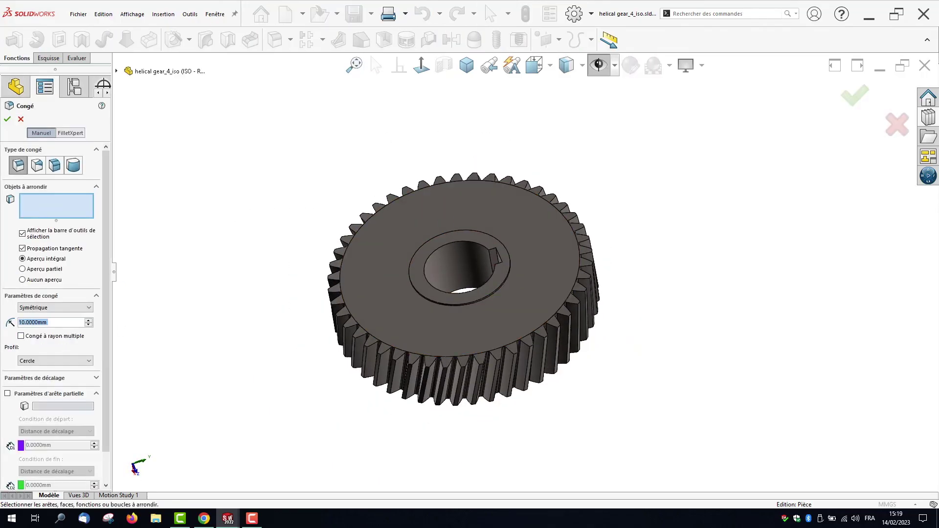
type("1")
left_click(465, 242)
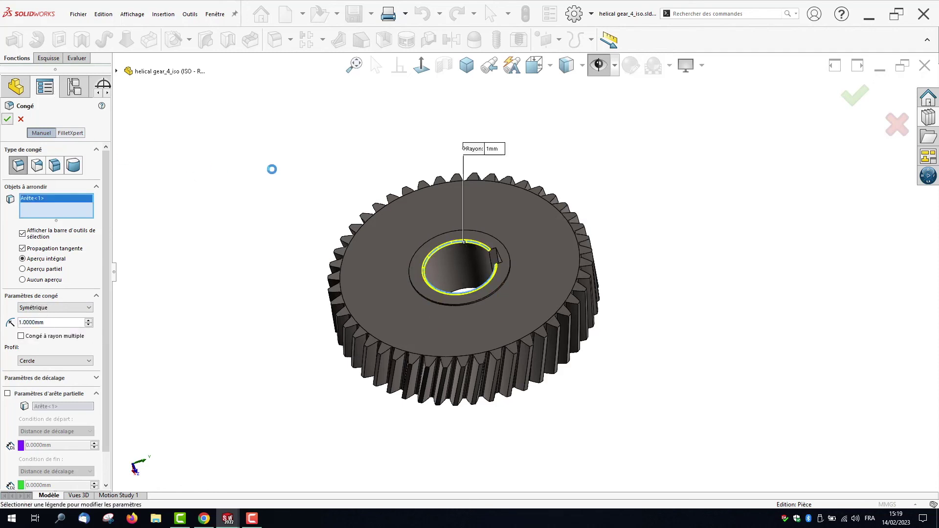
Measure the lengths of the keyway's top edge and its side edge at the bore opening.
middle_click_drag(308, 198, 335, 210)
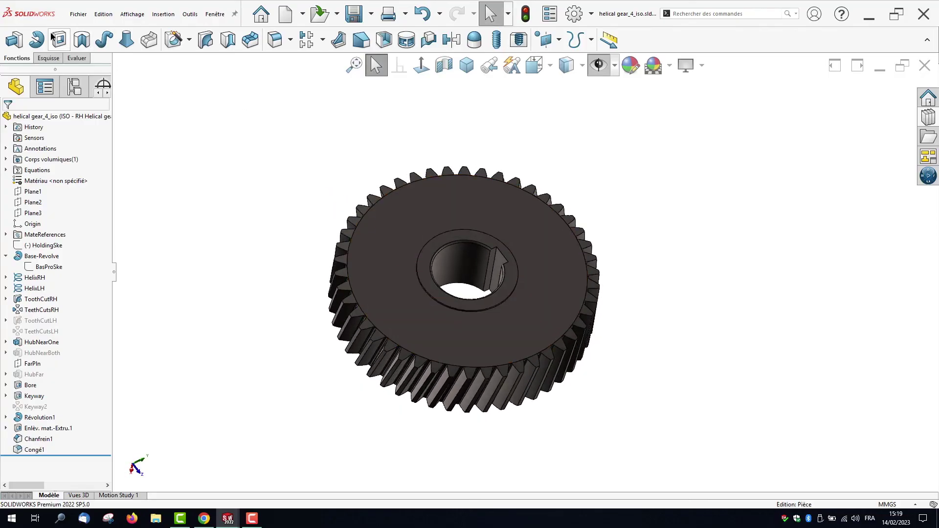
left_click(76, 58)
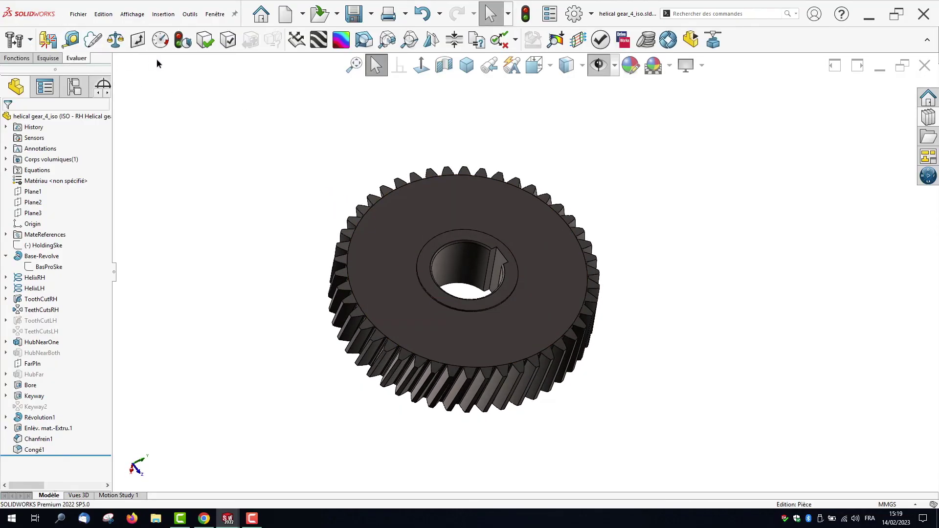
left_click(70, 42)
scroll(497, 260, "down", 5)
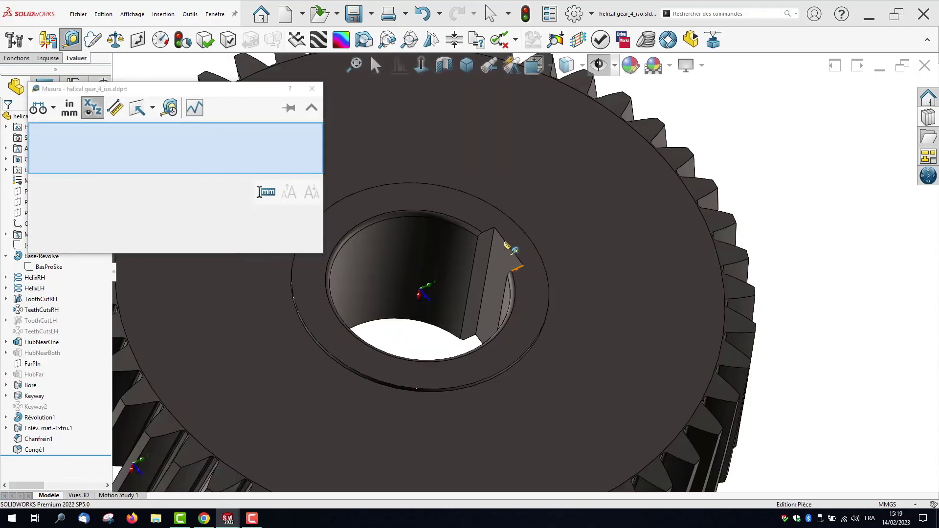
left_click(507, 246)
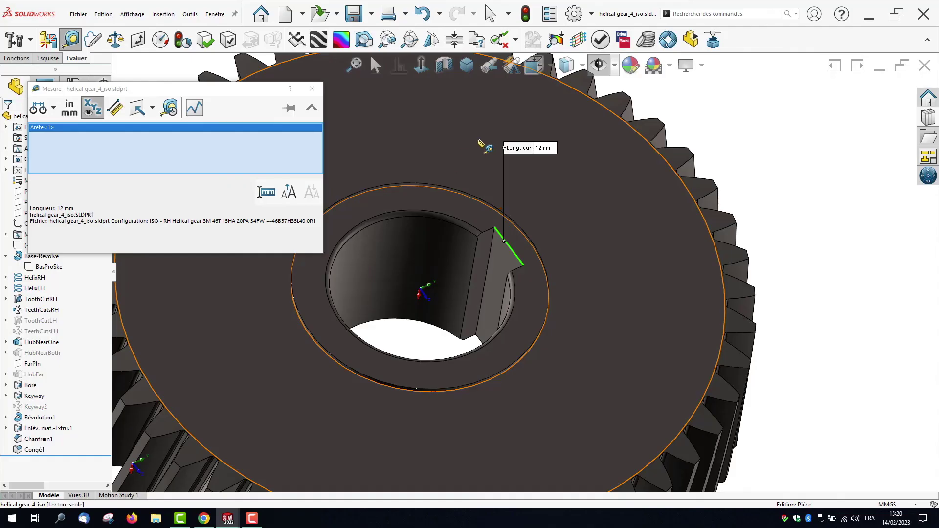
left_click(693, 112)
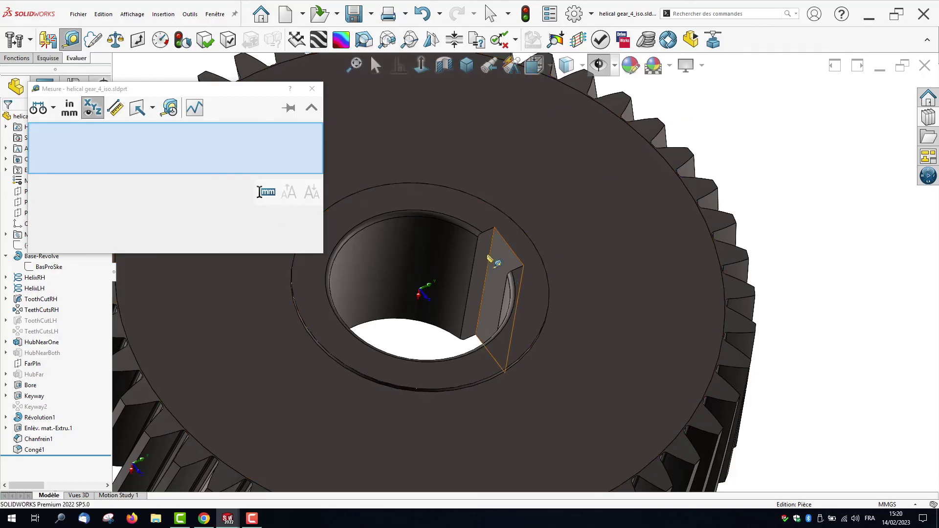
left_click(488, 233)
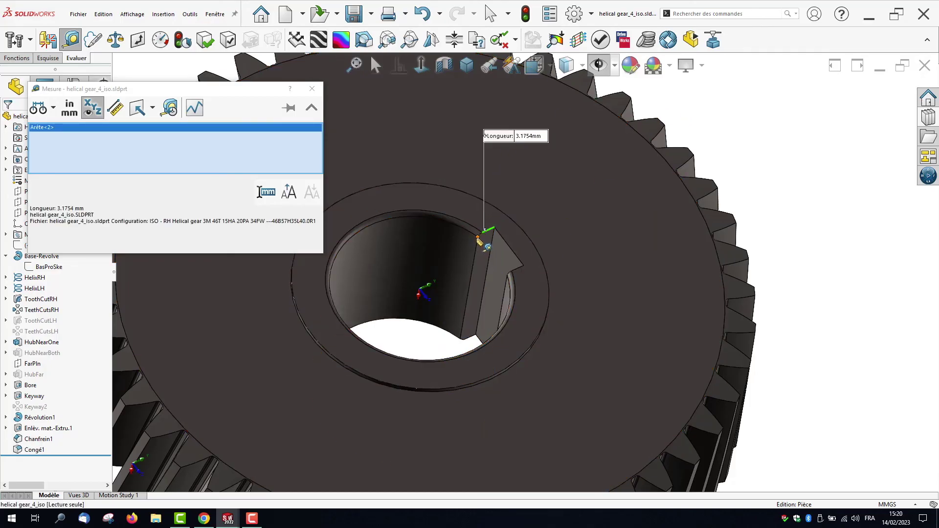
left_click(312, 88)
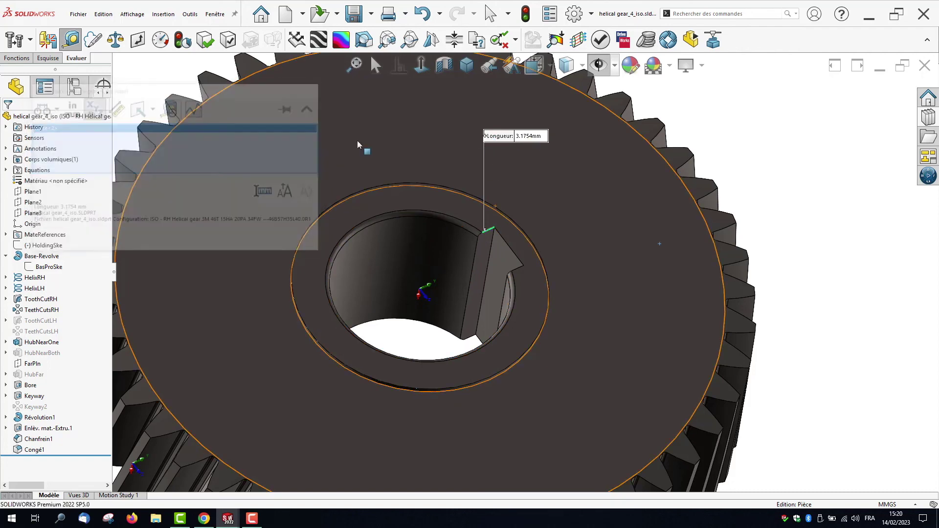
Inspect the finished gear with its tapered hub from several sides and view the Toolbox gear types in the design library.
middle_click_drag(474, 264, 434, 333)
scroll(475, 289, "up", 5)
middle_click_drag(602, 302, 461, 138)
middle_click_drag(706, 229, 630, 218)
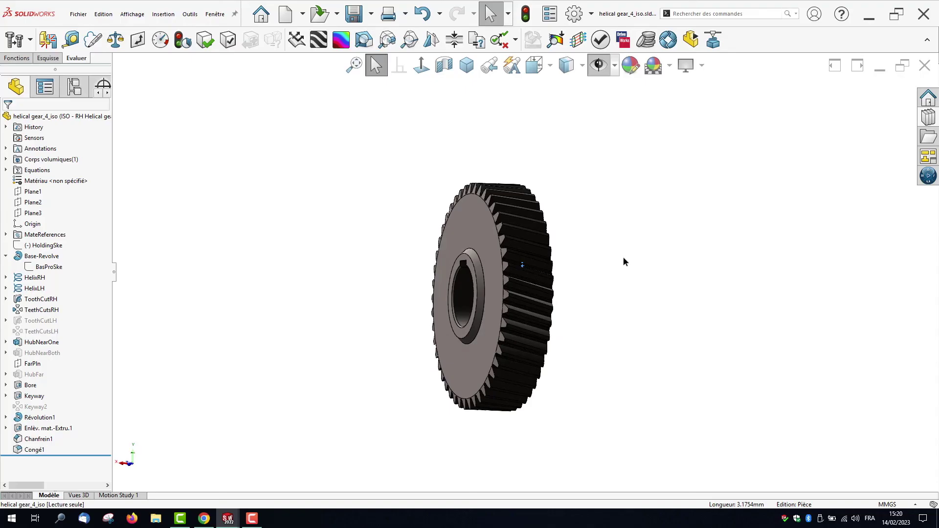
middle_click_drag(336, 283, 766, 225)
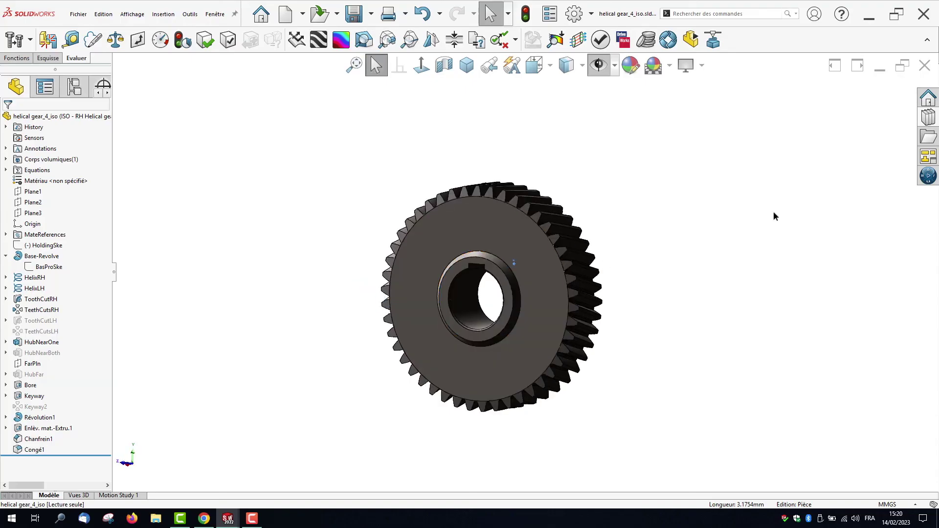
left_click(932, 117)
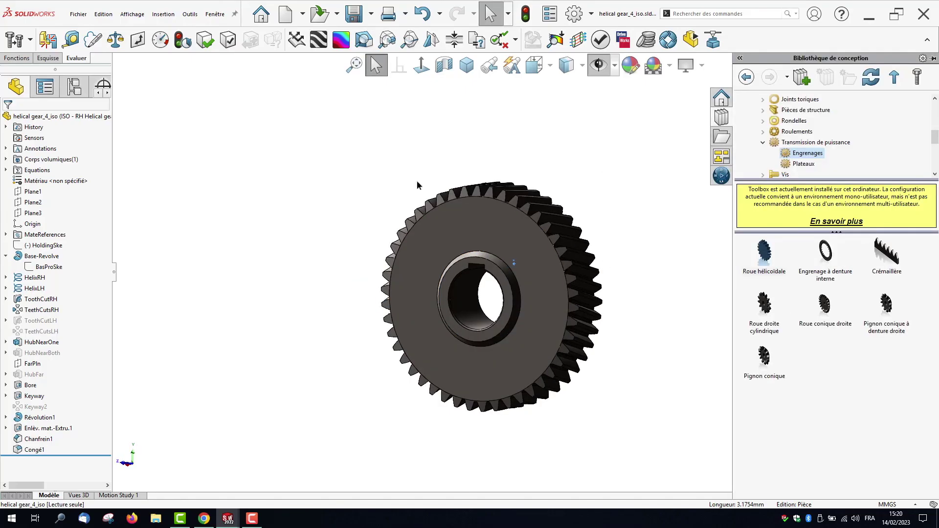
middle_click_drag(417, 238, 601, 257)
middle_click_drag(317, 299, 474, 315)
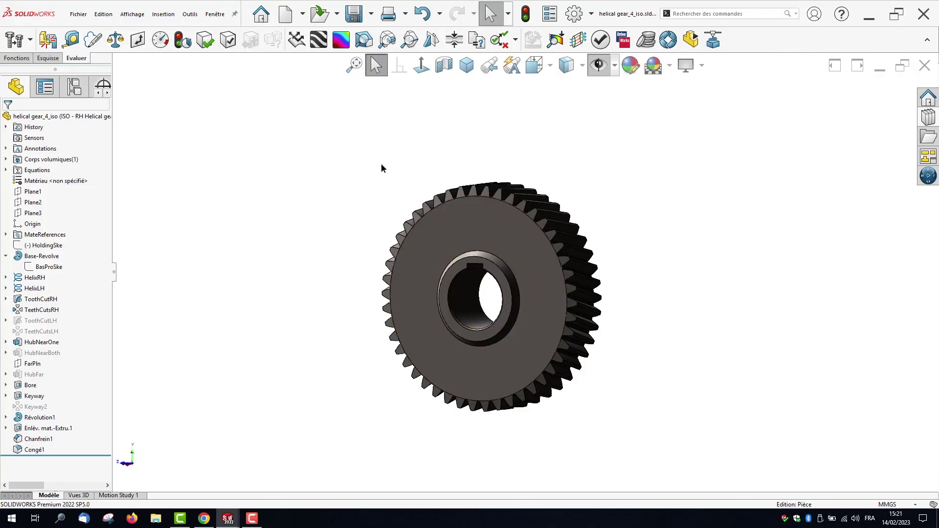
Save the gear part as a copy named Roue denture Hélicoidale.SLDPRT and continue in the original.
left_click(353, 14)
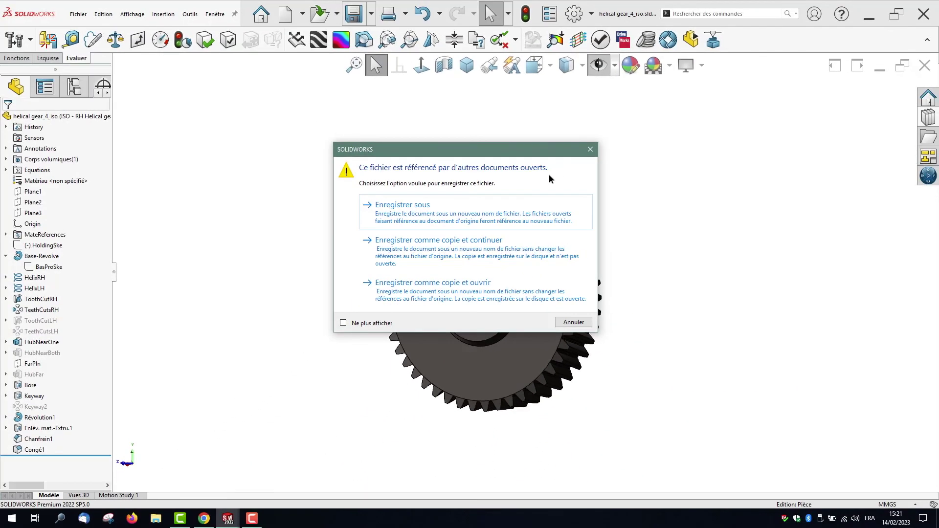
left_click(449, 255)
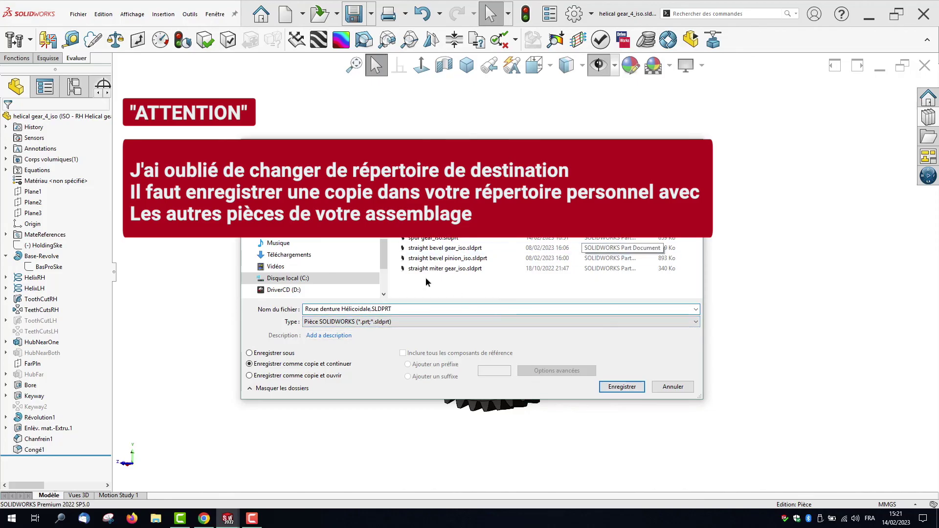
left_click(620, 387)
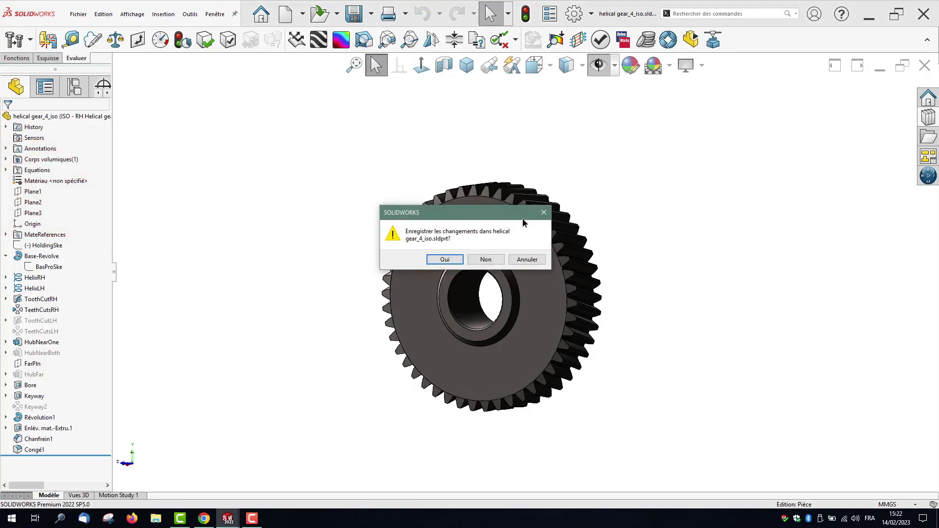
Close the original gear part without saving its changes, but keep the modifications in the Engrenages Droits assembly.
left_click(491, 261)
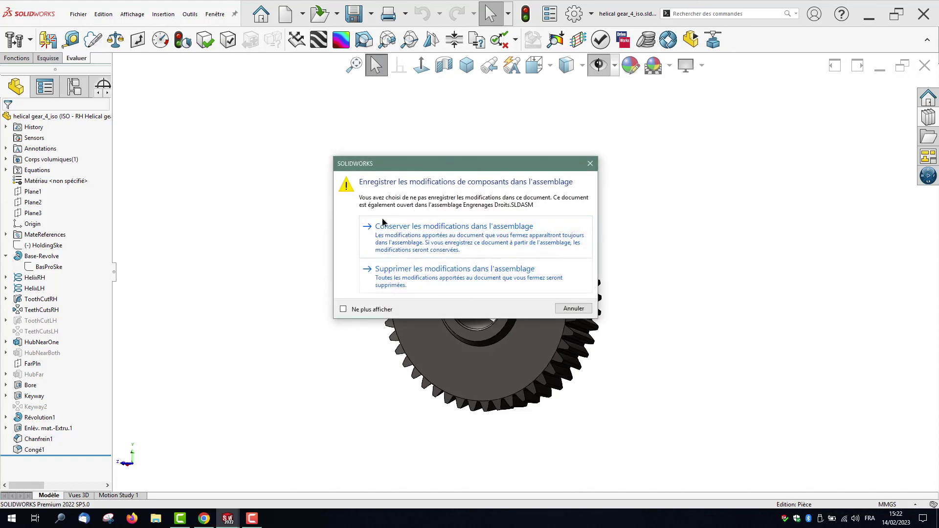
left_click(455, 238)
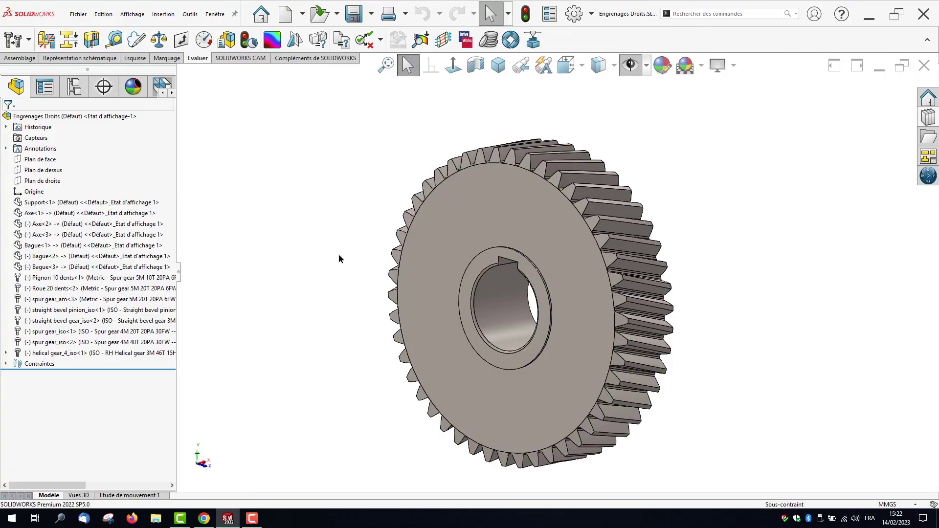
middle_click_drag(518, 314, 357, 286)
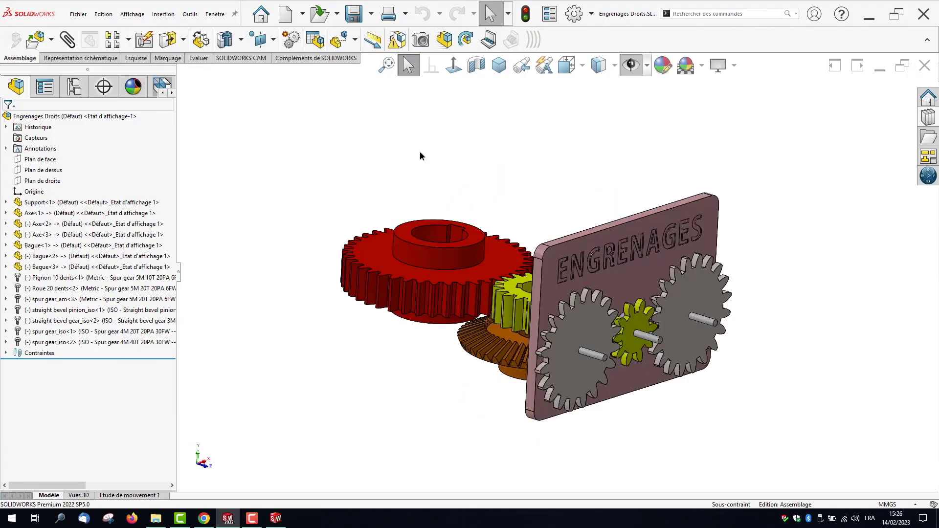
left_click(929, 118)
left_click_drag(766, 255, 579, 252)
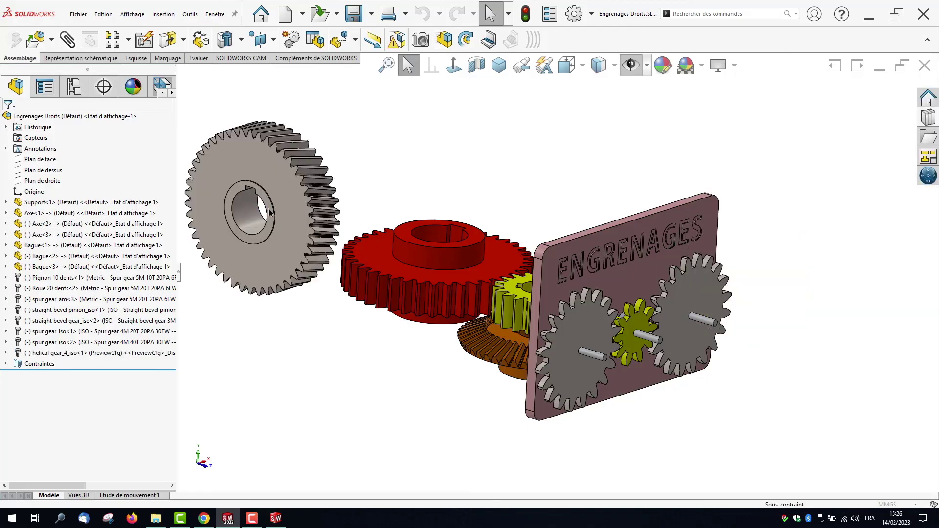
middle_click_drag(302, 179, 267, 164)
scroll(249, 155, "down", 5)
middle_click_drag(463, 196, 482, 186)
scroll(497, 256, "up", 9)
scroll(630, 303, "down", 4)
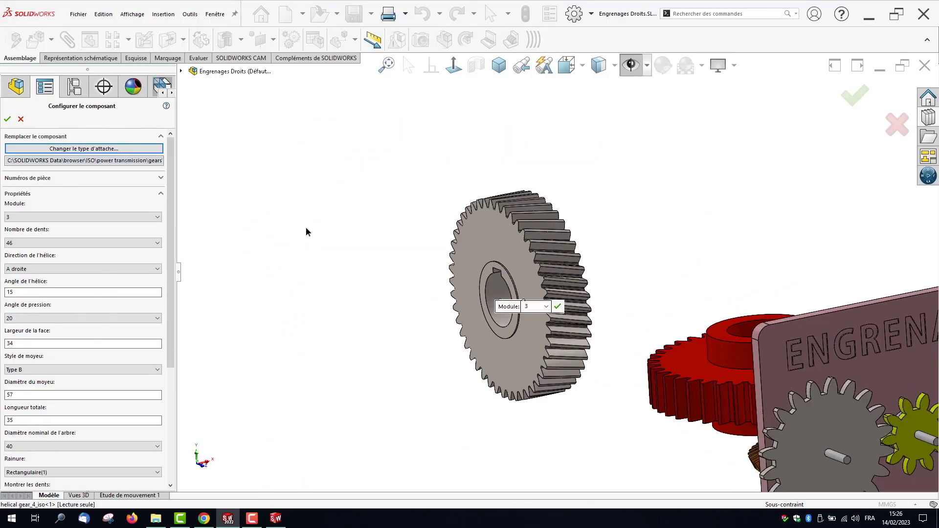
left_click(21, 119)
scroll(442, 231, "up", 3)
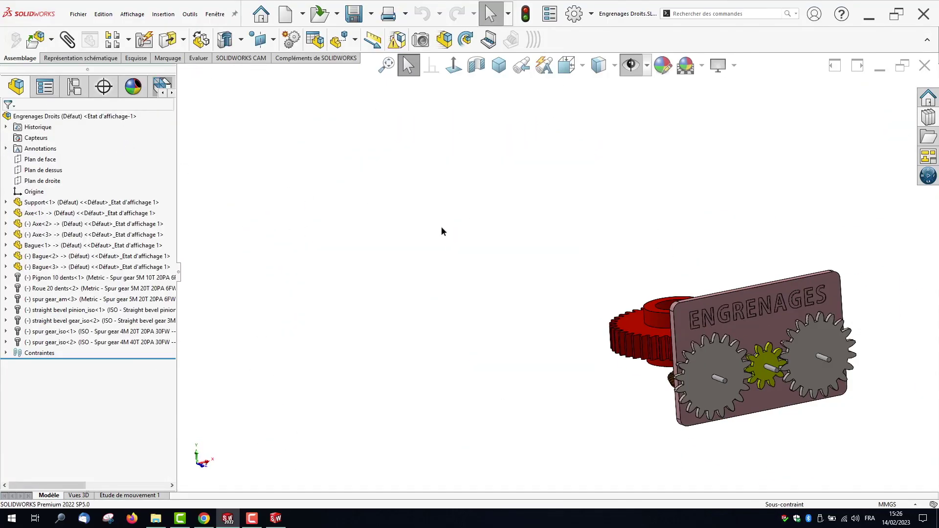
Insert the helical gear_4_iso part from the Maquette Engrenages Droits folder into free space beside the ENGRENAGES support plate.
left_click(33, 40)
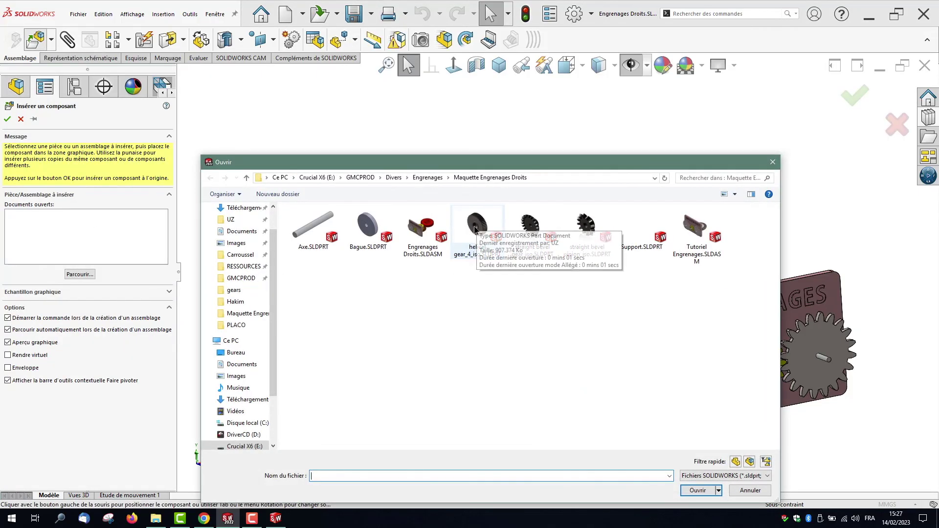
double_click(478, 228)
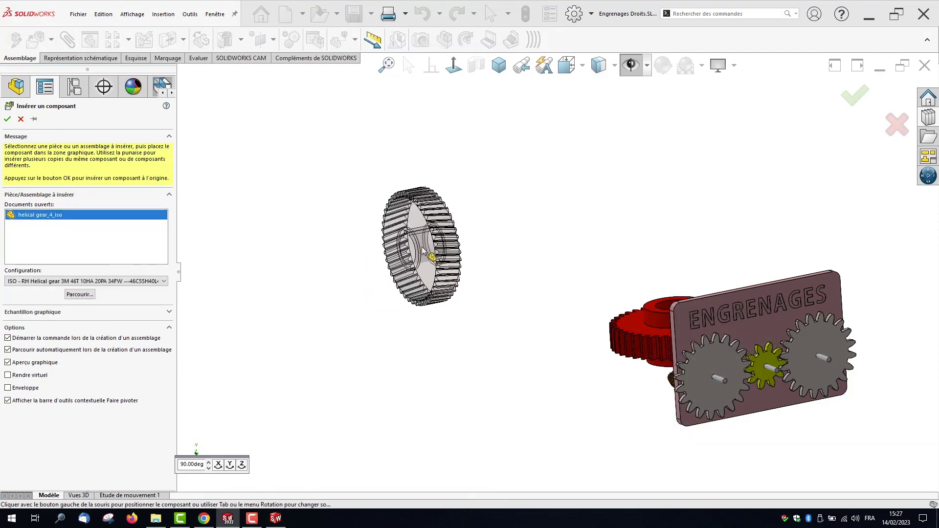
left_click(424, 251)
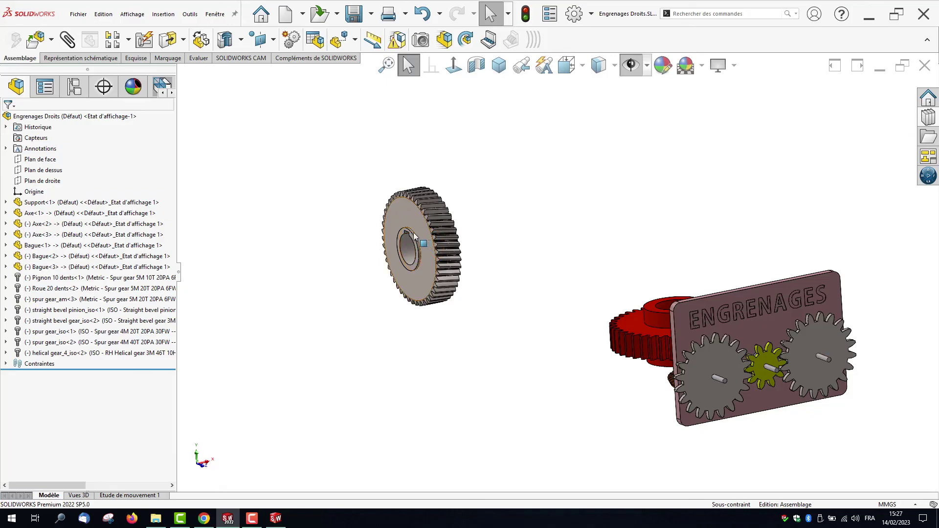
scroll(416, 236, "down", 6)
scroll(464, 214, "up", 2)
middle_click_drag(463, 219, 710, 181)
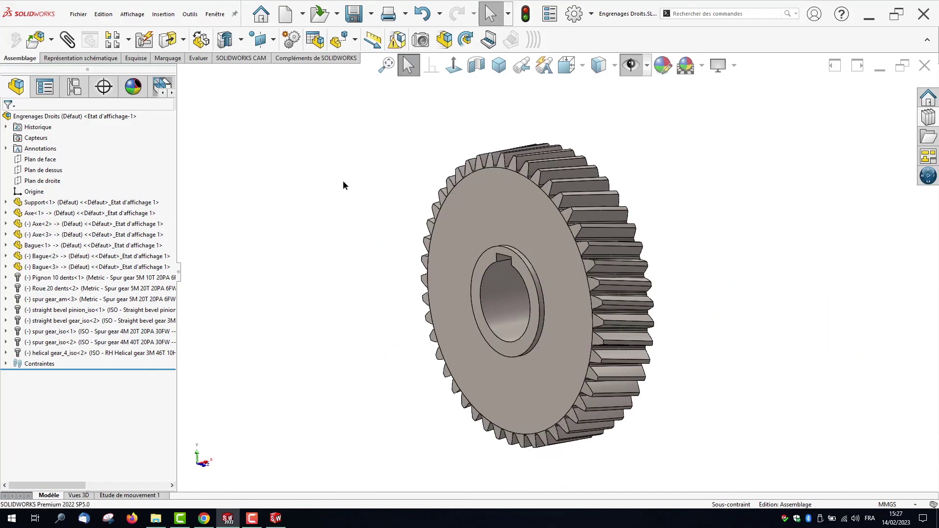